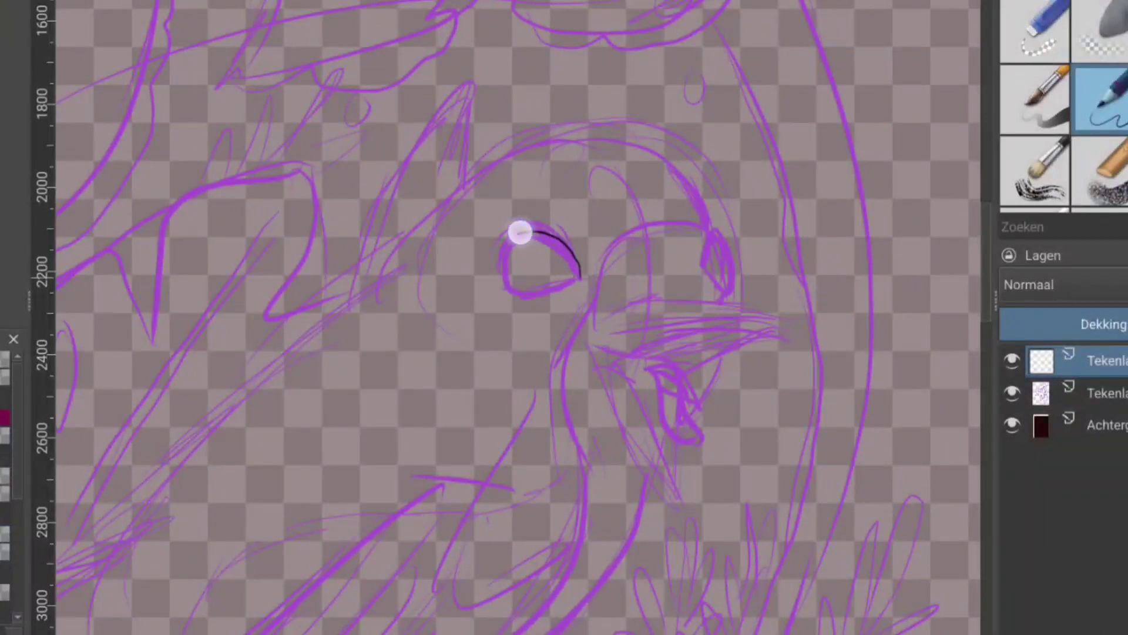
# Ink the robin's eye, the open upper and lower beak, and the tongue.
pyautogui.moveTo(787, 334)
pyautogui.mouseDown()
pyautogui.moveTo(598, 351)
pyautogui.moveTo(611, 325)
pyautogui.mouseUp()
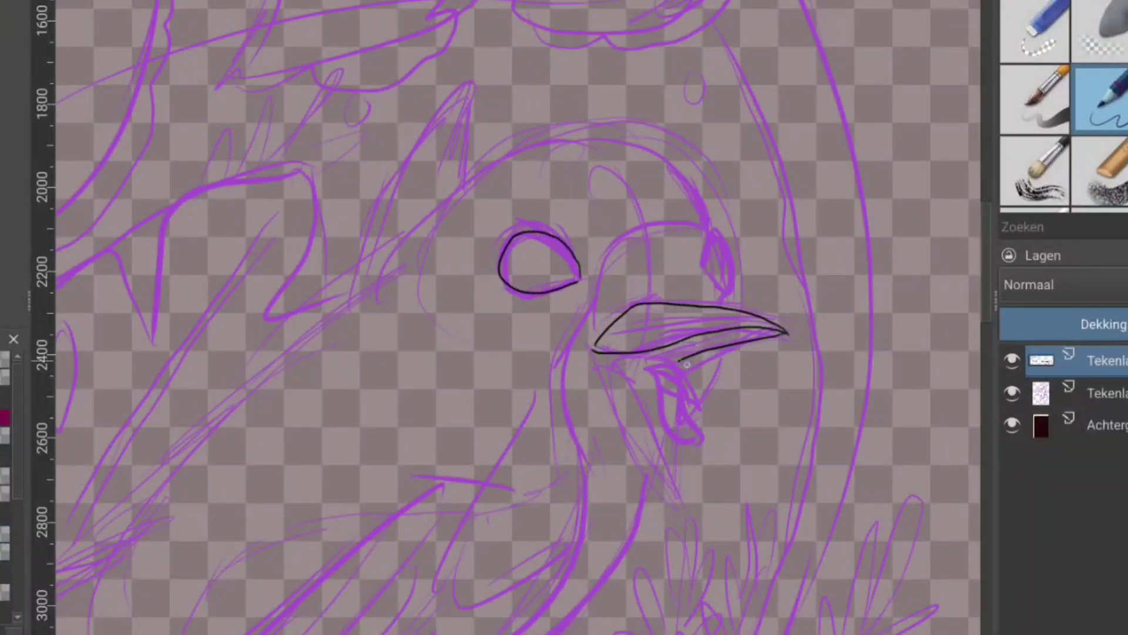
pyautogui.moveTo(687, 365)
pyautogui.mouseDown()
pyautogui.moveTo(659, 405)
pyautogui.moveTo(638, 369)
pyautogui.moveTo(682, 500)
pyautogui.mouseUp()
pyautogui.moveTo(608, 364); pyautogui.dragTo(682, 498)
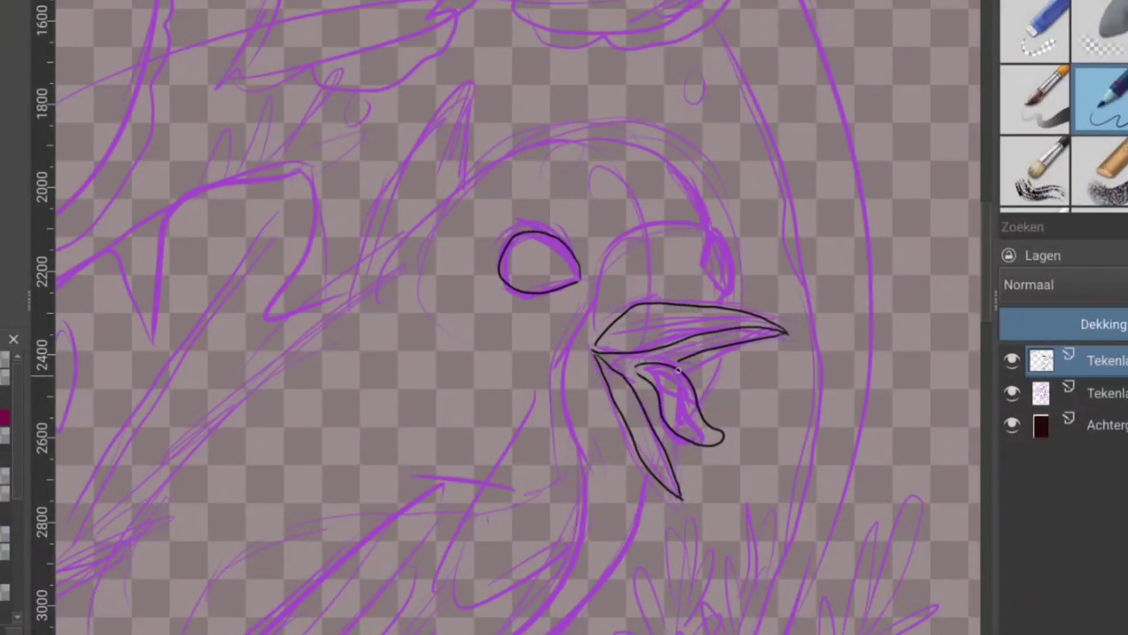
pyautogui.moveTo(595, 353); pyautogui.dragTo(671, 363)
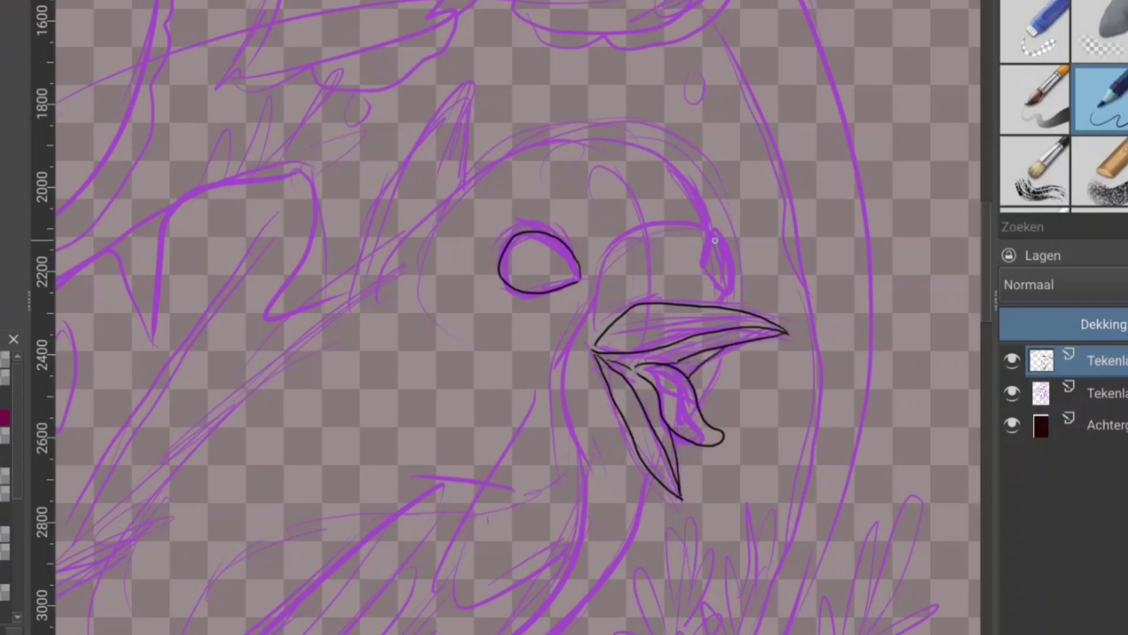
# Ink the head and back contour, the wing loop and the long back curve.
pyautogui.moveTo(715, 240)
pyautogui.mouseDown()
pyautogui.moveTo(727, 301)
pyautogui.moveTo(365, 282)
pyautogui.moveTo(125, 536)
pyautogui.mouseUp()
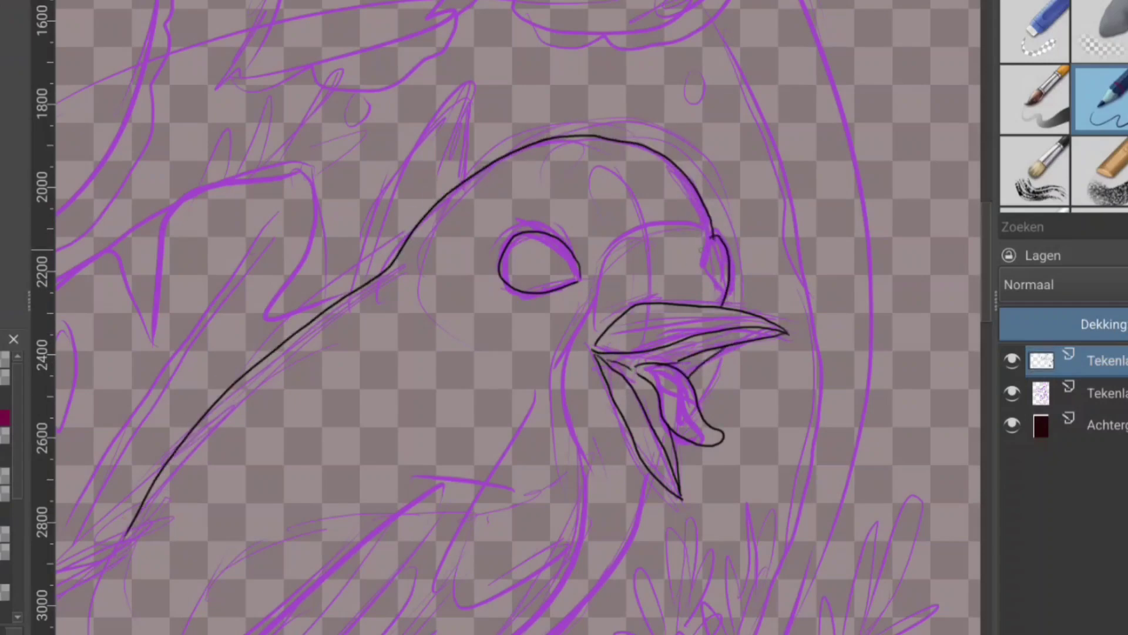
pyautogui.scroll(-5, 517, 318)
pyautogui.moveTo(626, 235); pyautogui.dragTo(664, 388)
pyautogui.moveTo(711, 270); pyautogui.dragTo(470, 517)
pyautogui.scroll(-3, 518, 318)
pyautogui.moveTo(600, 233); pyautogui.dragTo(562, 271)
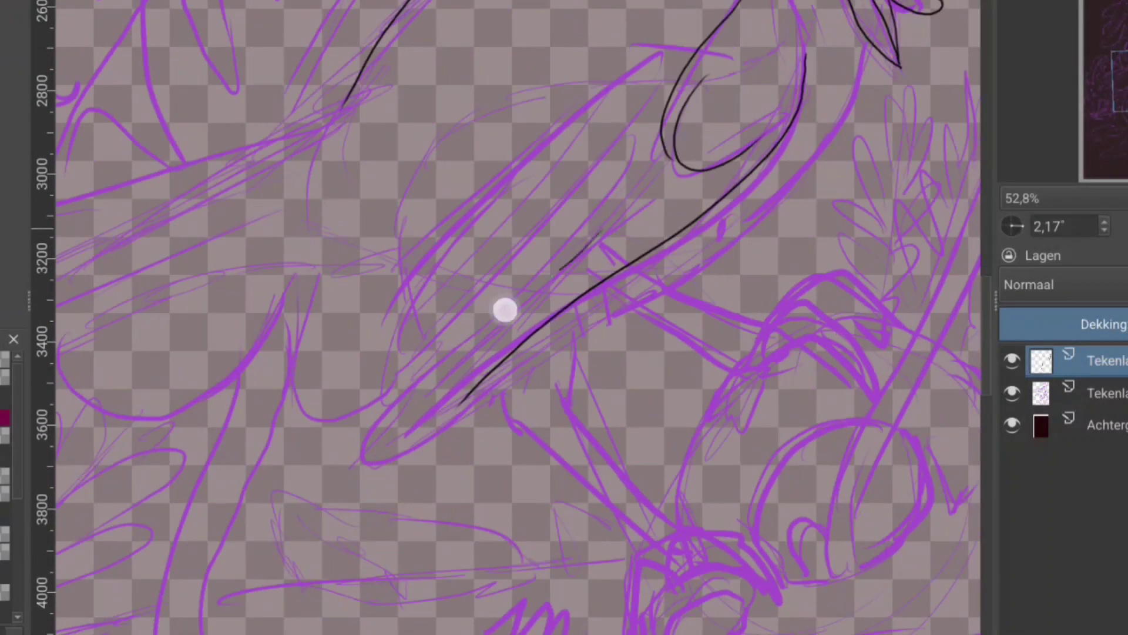
# Ink the wing outline and its feather lines, then zoom out to see the whole bird.
pyautogui.moveTo(458, 402); pyautogui.dragTo(504, 335)
pyautogui.moveTo(617, 259); pyautogui.dragTo(379, 414)
pyautogui.moveTo(611, 165); pyautogui.dragTo(391, 376)
pyautogui.moveTo(390, 329); pyautogui.dragTo(606, 106)
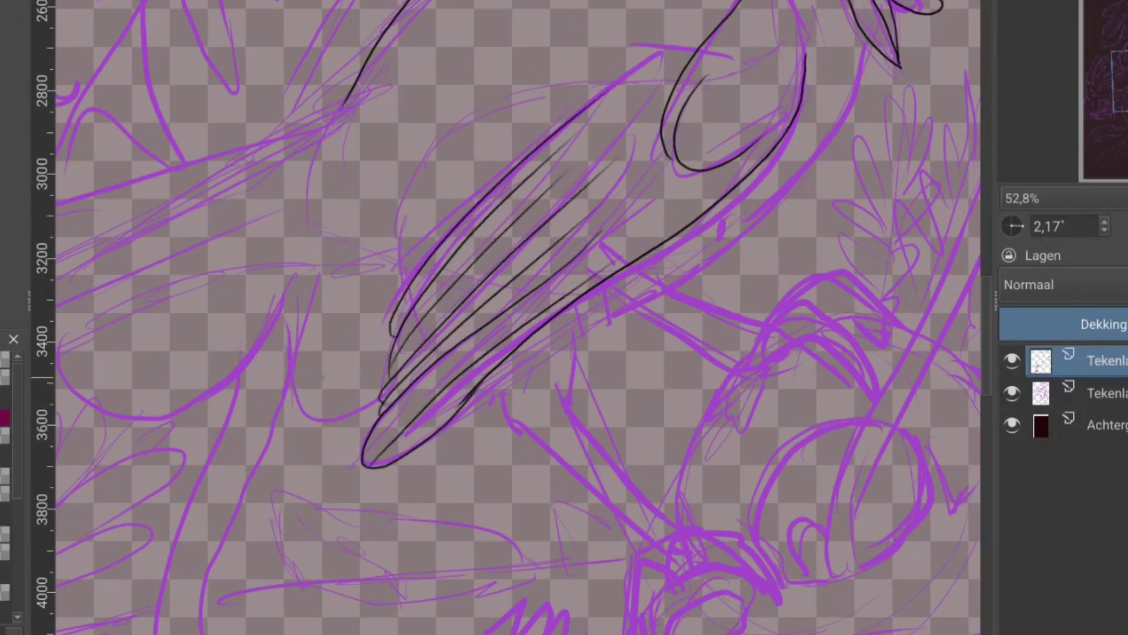
pyautogui.press('-')
pyautogui.hscroll(-5, 517, 317)
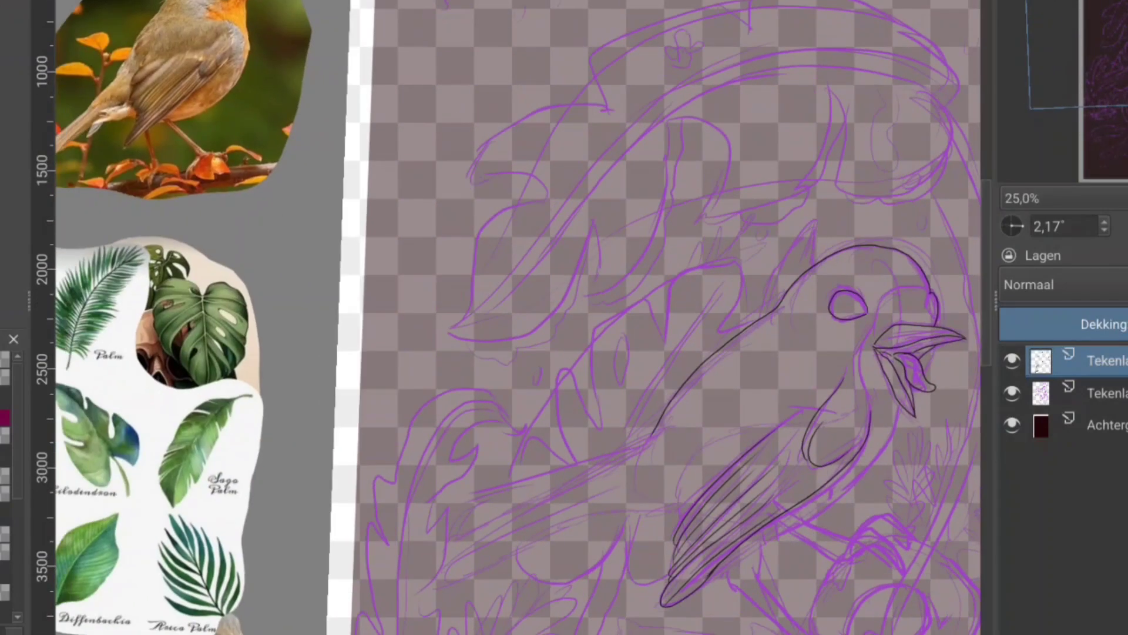
# Ink additional feather strokes along the robin's wing.
pyautogui.scroll(-5, 517, 317)
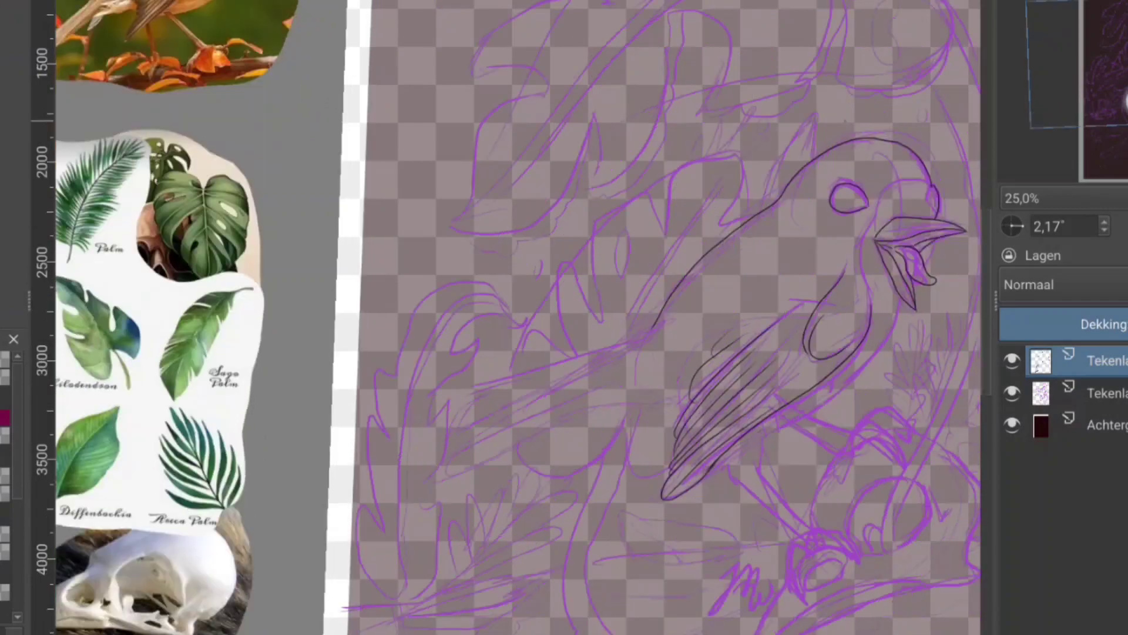
pyautogui.scroll(3, 517, 317)
pyautogui.moveTo(605, 153); pyautogui.dragTo(264, 311)
pyautogui.moveTo(529, 209); pyautogui.dragTo(235, 347)
pyautogui.moveTo(474, 250)
pyautogui.mouseDown()
pyautogui.moveTo(254, 364)
pyautogui.moveTo(242, 396)
pyautogui.moveTo(605, 285)
pyautogui.mouseUp()
pyautogui.moveTo(1093, 94); pyautogui.dragTo(1119, 85)
pyautogui.moveTo(859, 289); pyautogui.dragTo(715, 7)
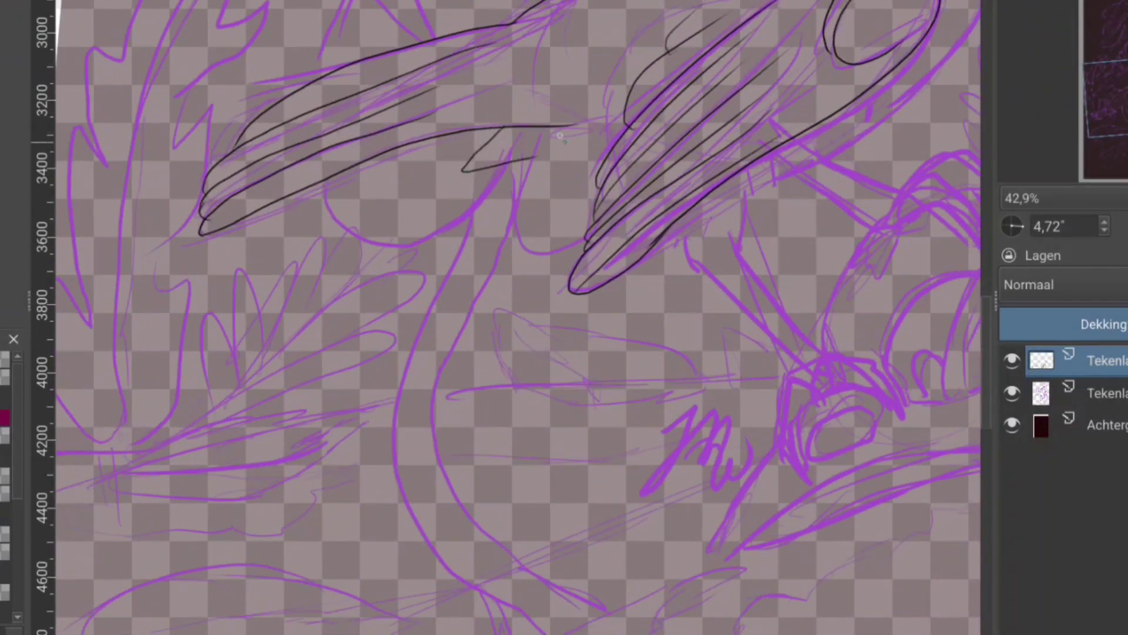
pyautogui.moveTo(611, 124); pyautogui.dragTo(465, 167)
# Ink the robin's belly contour and bring the legs into view.
pyautogui.moveTo(845, 22); pyautogui.dragTo(473, 210)
pyautogui.moveTo(344, 371); pyautogui.dragTo(617, 186)
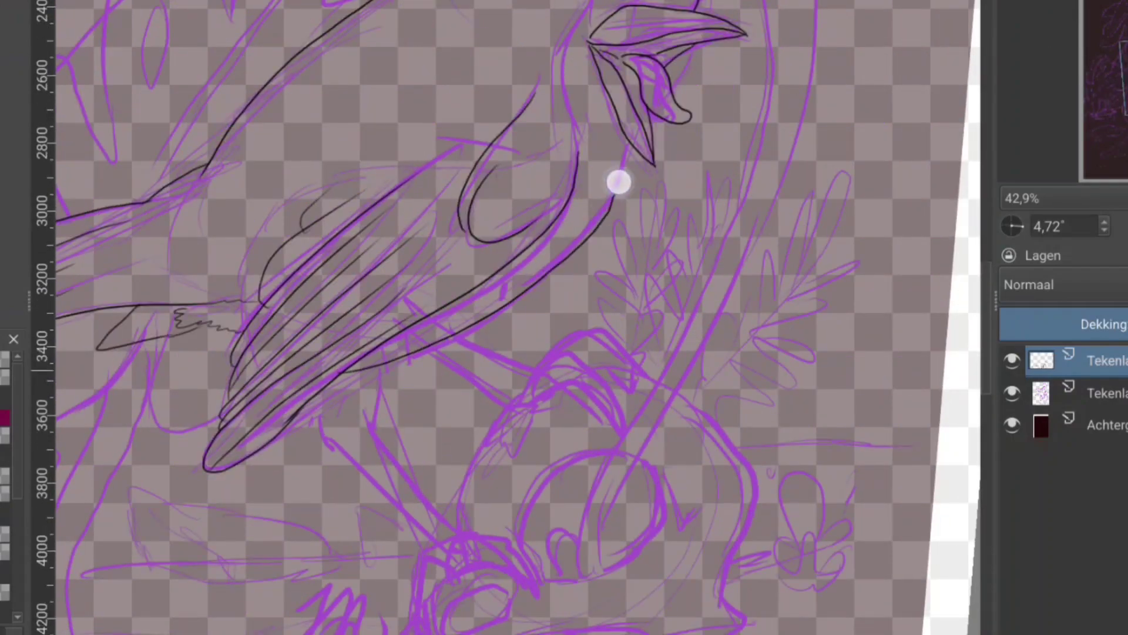
pyautogui.moveTo(694, 172)
pyautogui.mouseDown()
pyautogui.moveTo(357, 113)
pyautogui.moveTo(529, 353)
pyautogui.moveTo(661, 376)
pyautogui.mouseUp()
pyautogui.moveTo(411, 235); pyautogui.dragTo(511, 394)
# Ink the leg, the toes gripping the perch, two claws and the back toe.
pyautogui.moveTo(252, 139); pyautogui.dragTo(165, 163)
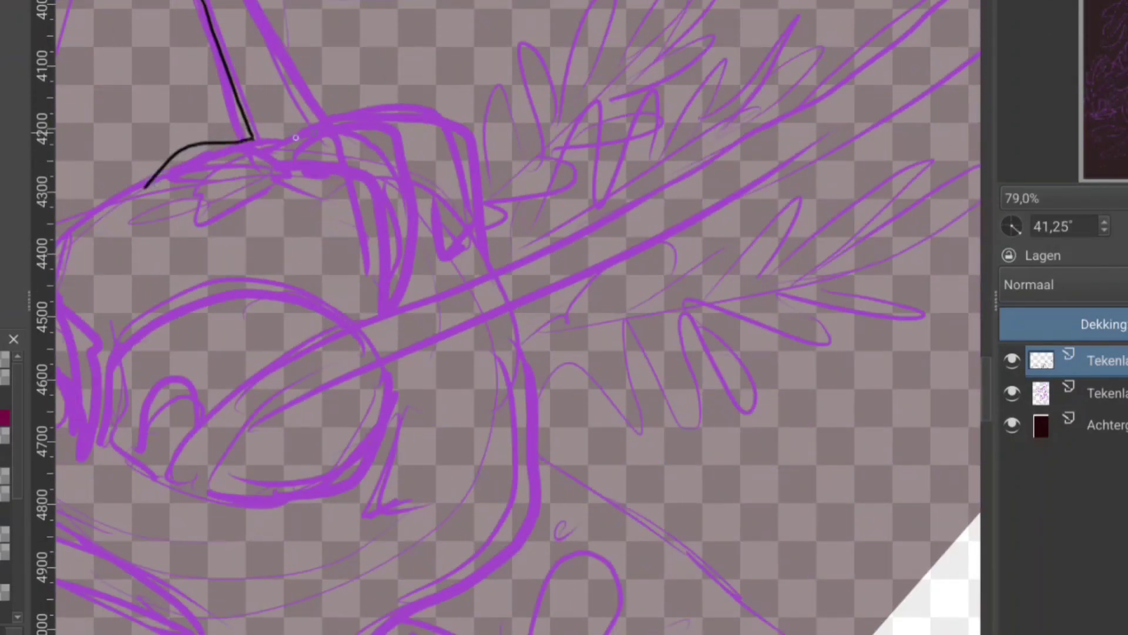
pyautogui.moveTo(281, 142)
pyautogui.mouseDown()
pyautogui.moveTo(382, 305)
pyautogui.moveTo(280, 163)
pyautogui.mouseUp()
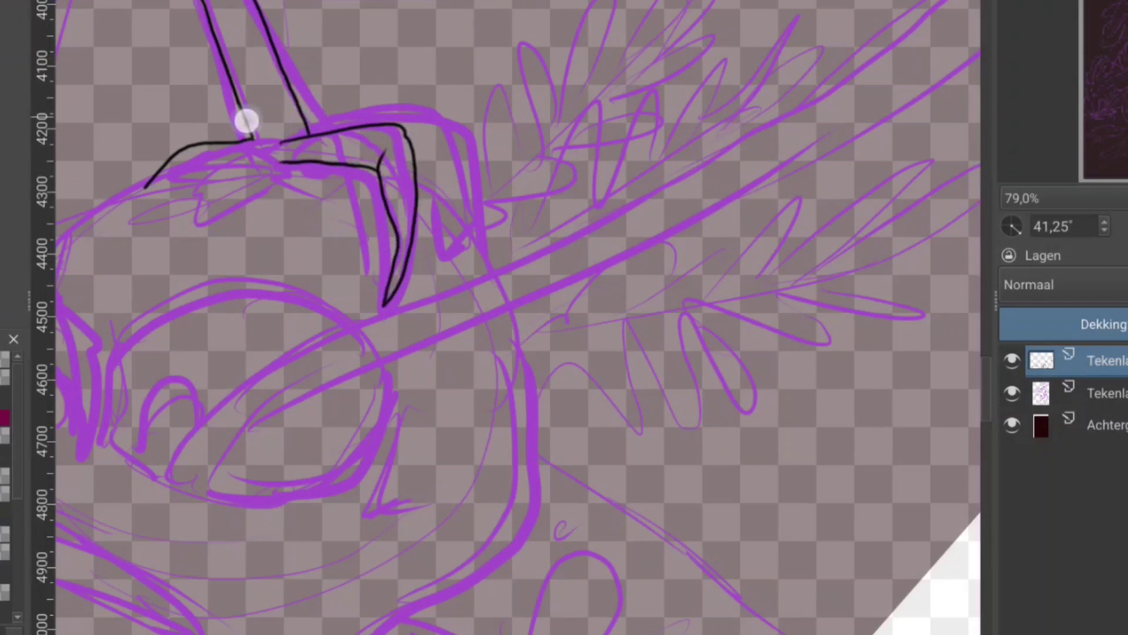
pyautogui.moveTo(404, 125)
pyautogui.mouseDown()
pyautogui.moveTo(456, 176)
pyautogui.moveTo(476, 259)
pyautogui.mouseUp()
pyautogui.moveTo(415, 164); pyautogui.dragTo(461, 215)
pyautogui.moveTo(470, 235); pyautogui.dragTo(707, 438)
pyautogui.moveTo(511, 379); pyautogui.dragTo(294, 493)
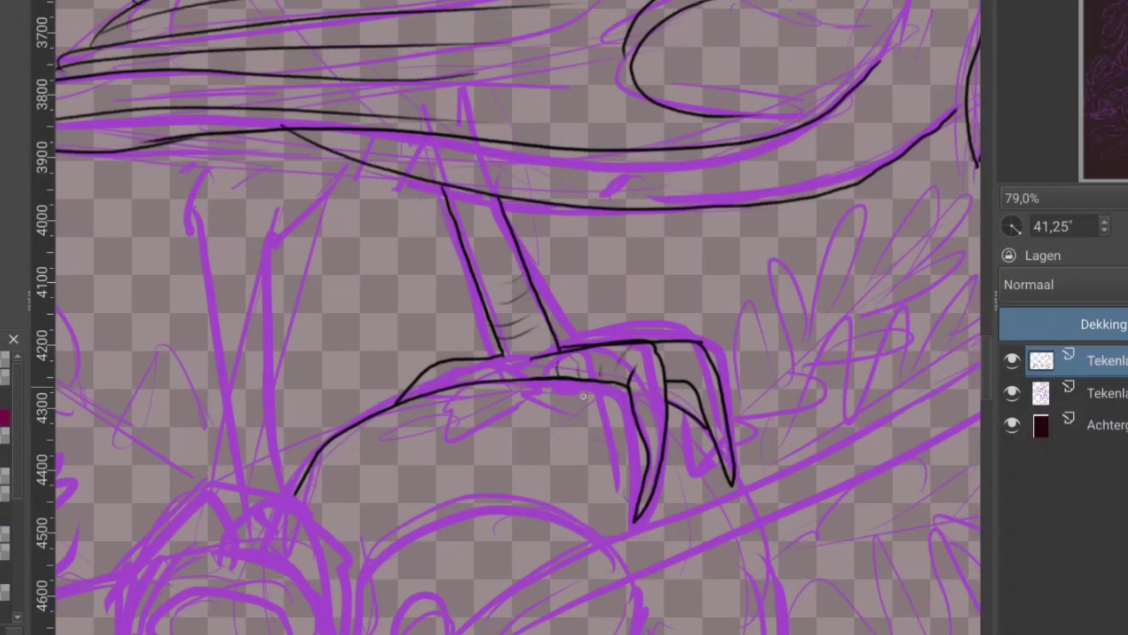
pyautogui.press('-')
pyautogui.press('-')
pyautogui.press('-')
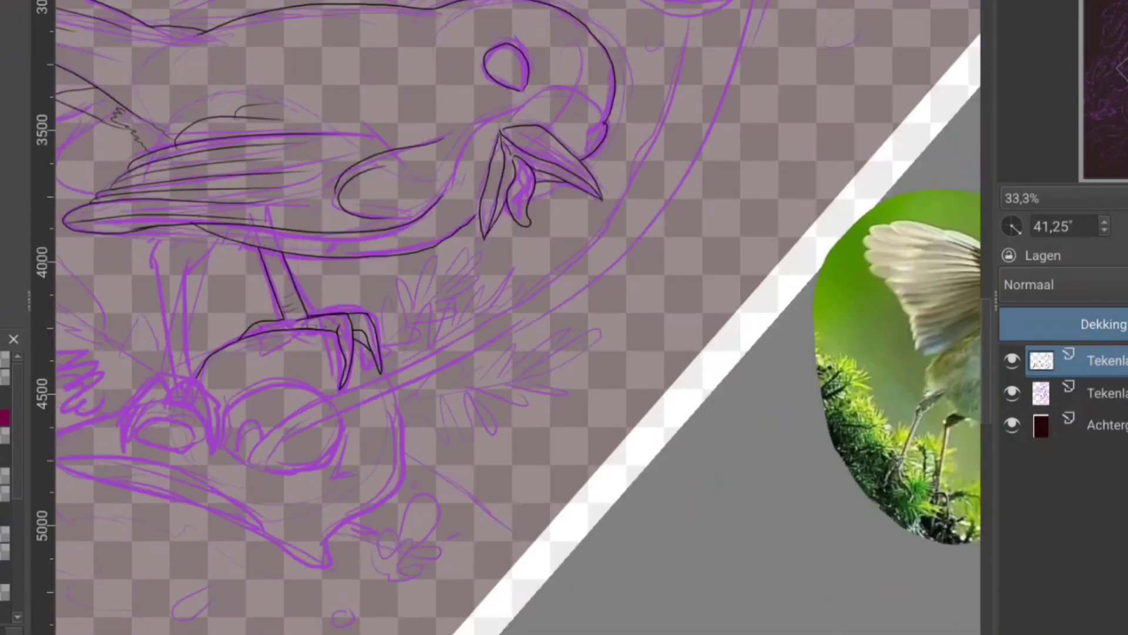
pyautogui.moveTo(156, 252); pyautogui.dragTo(314, 321)
# Ink a claw outline and a long curved claw on the other foot.
pyautogui.scroll(3, 547, 300)
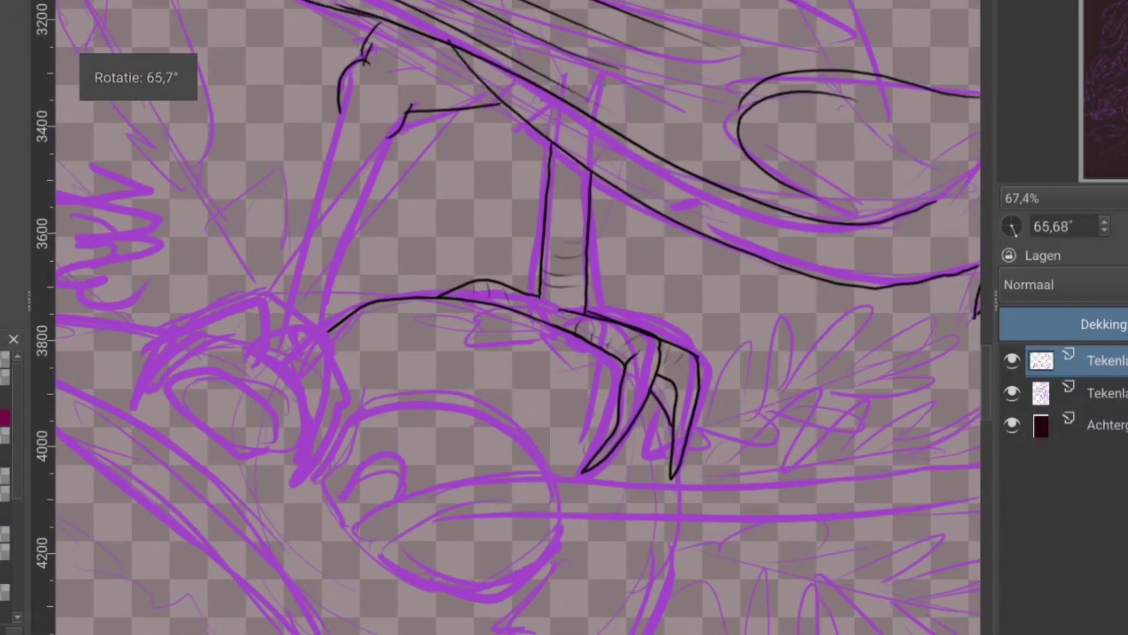
pyautogui.moveTo(411, 353); pyautogui.dragTo(570, 183)
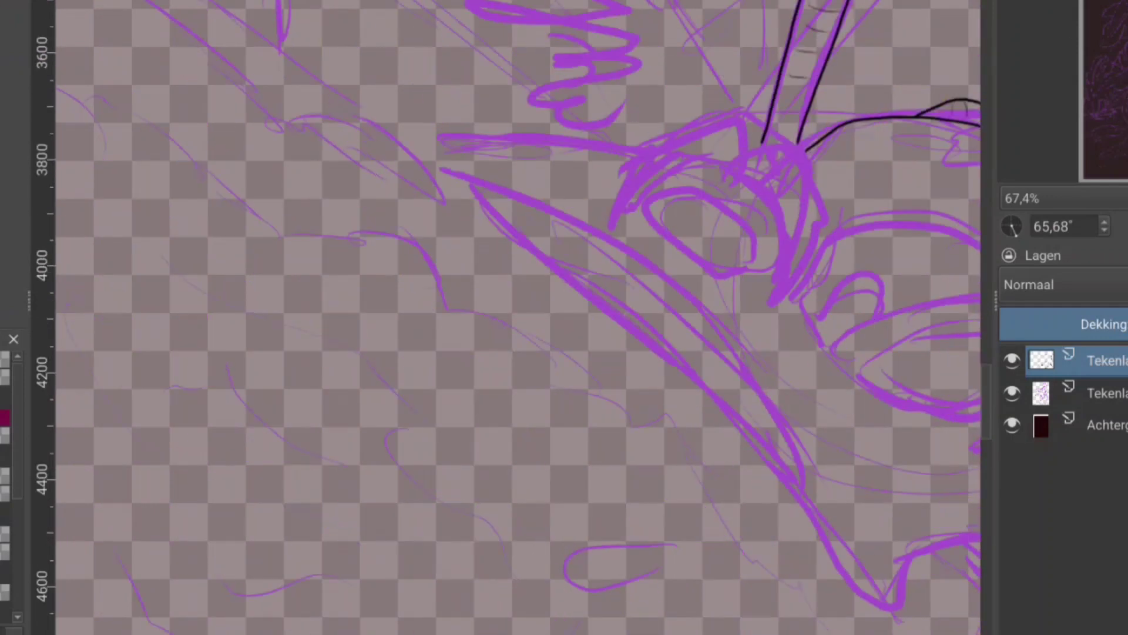
pyautogui.moveTo(440, 165)
pyautogui.mouseDown()
pyautogui.moveTo(448, 315)
pyautogui.moveTo(443, 186)
pyautogui.mouseUp()
pyautogui.moveTo(435, 140)
pyautogui.mouseDown()
pyautogui.moveTo(302, 238)
pyautogui.moveTo(425, 177)
pyautogui.moveTo(509, 202)
pyautogui.moveTo(453, 157)
pyautogui.moveTo(447, 246)
pyautogui.mouseUp()
pyautogui.scroll(-5, 490, 151)
pyautogui.scroll(8, 603, 318)
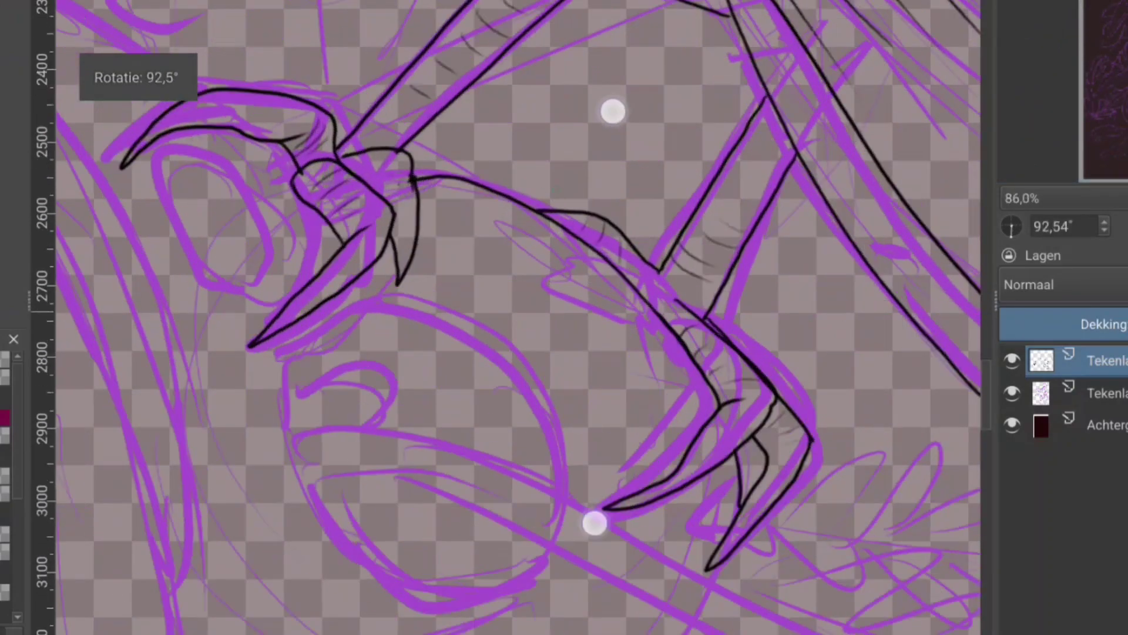
# Redo the misplaced short claw as a curve and ink one more claw.
pyautogui.moveTo(612, 111); pyautogui.dragTo(347, 159)
pyautogui.hotkey('ctrl', 'z')
pyautogui.moveTo(374, 235); pyautogui.dragTo(363, 268)
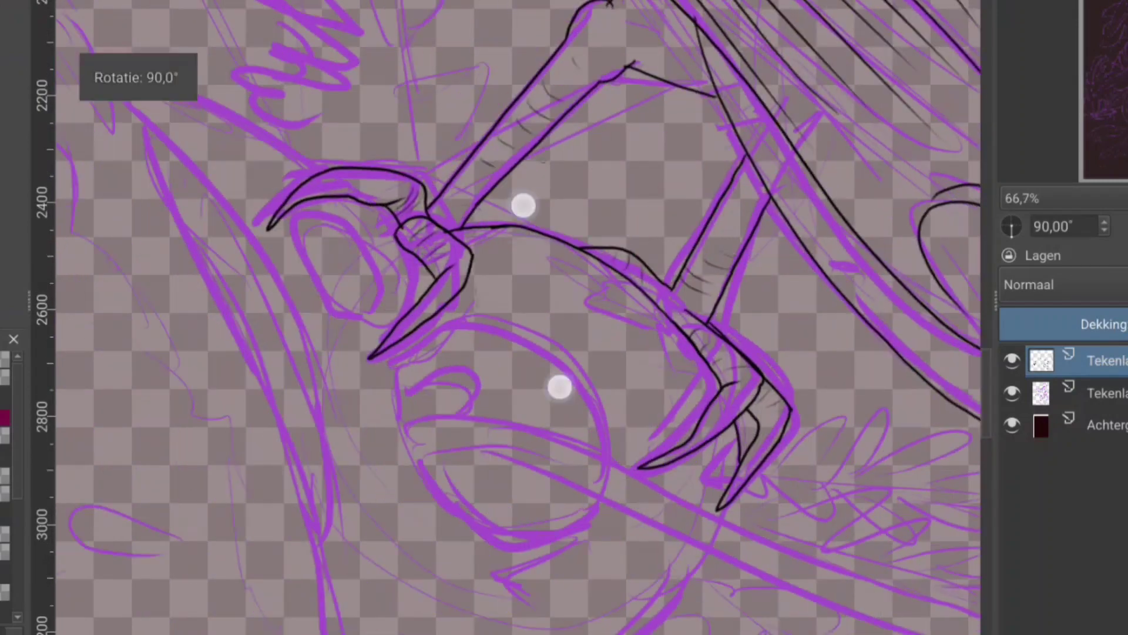
pyautogui.moveTo(521, 202)
pyautogui.mouseDown()
pyautogui.moveTo(476, 284)
pyautogui.moveTo(290, 370)
pyautogui.mouseUp()
pyautogui.scroll(-5, 517, 317)
pyautogui.moveTo(676, 365); pyautogui.dragTo(677, 400)
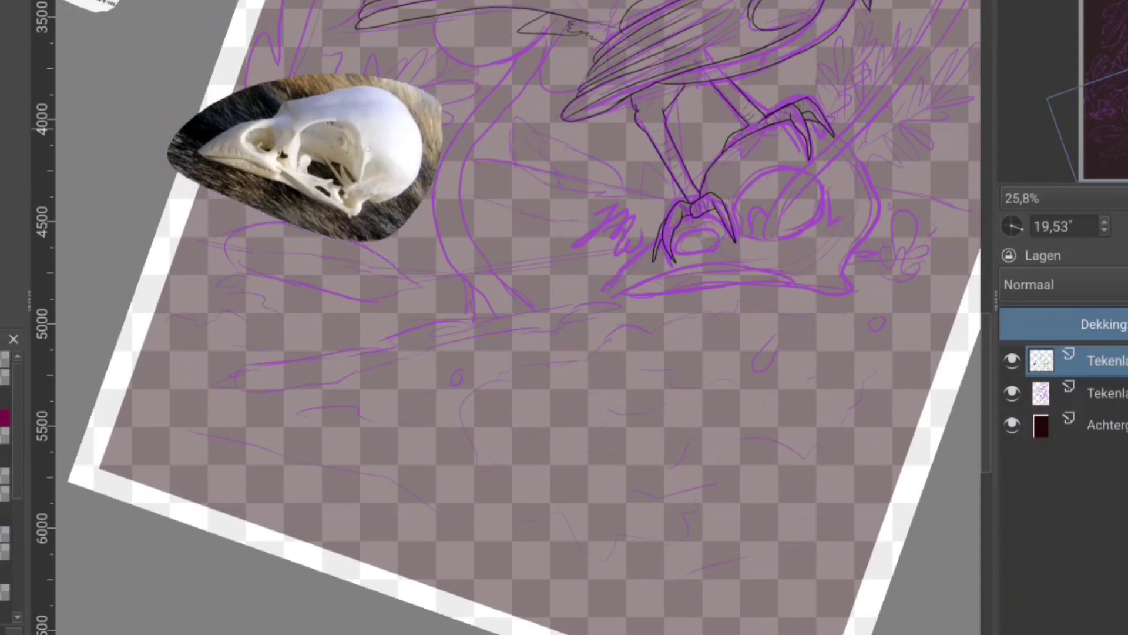
# Place and rotate the skull reference beside the skull sketch, zoomed in.
pyautogui.moveTo(305, 158); pyautogui.dragTo(468, 276)
pyautogui.moveTo(620, 224); pyautogui.dragTo(611, 252)
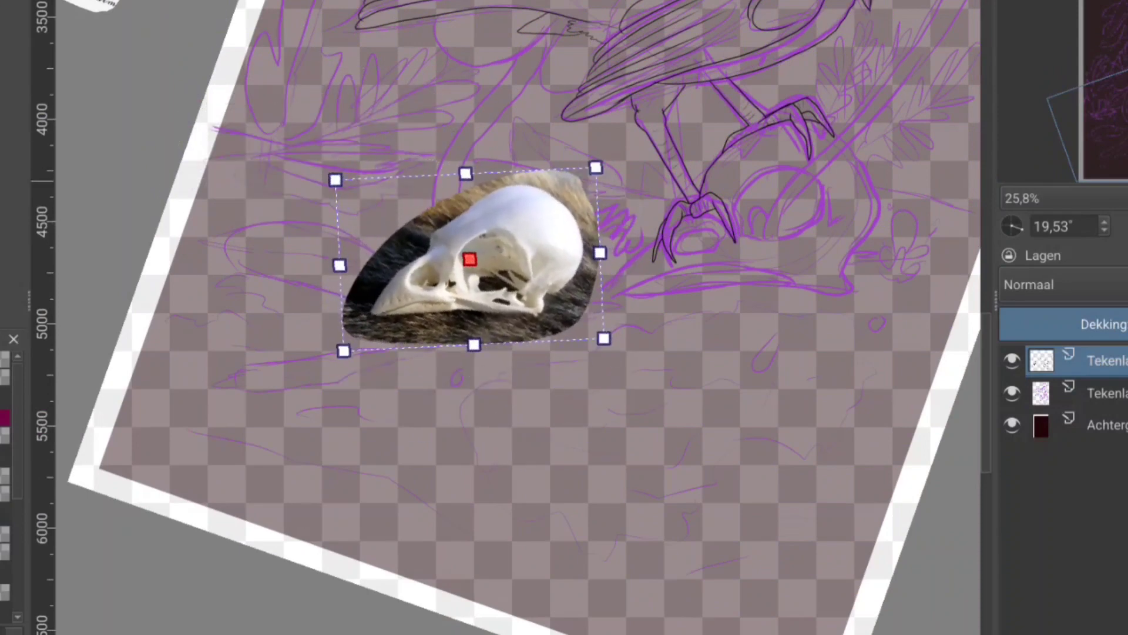
pyautogui.moveTo(675, 364); pyautogui.dragTo(672, 429)
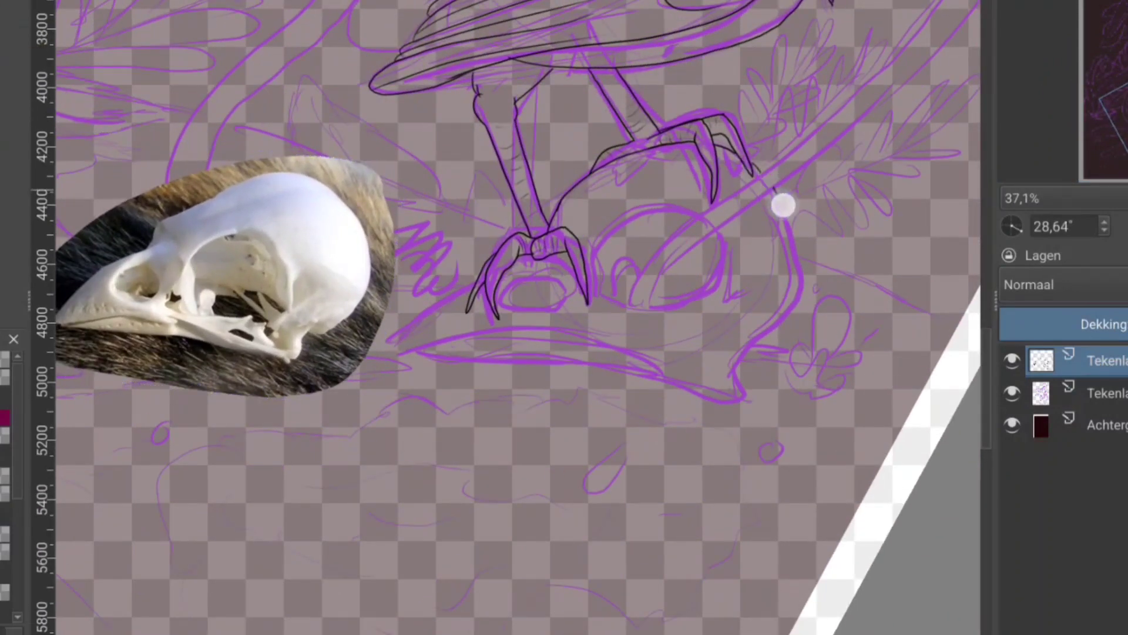
# Ink the skull's back outline and the arc over its eye socket.
pyautogui.moveTo(784, 205); pyautogui.dragTo(719, 401)
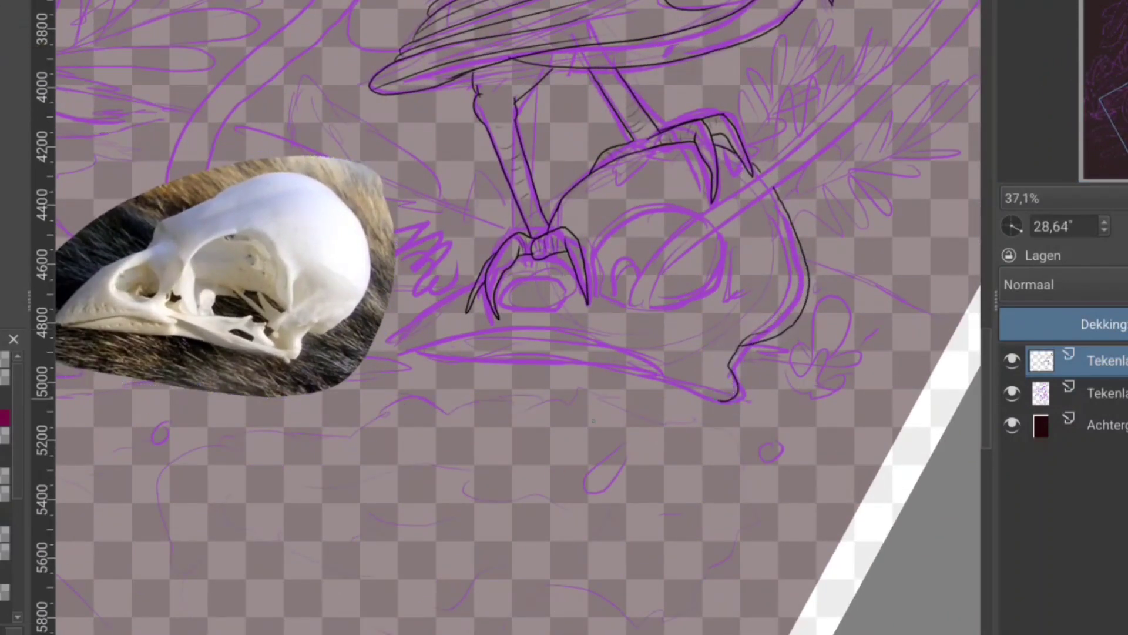
pyautogui.moveTo(719, 323); pyautogui.dragTo(694, 350)
pyautogui.moveTo(730, 252); pyautogui.dragTo(718, 320)
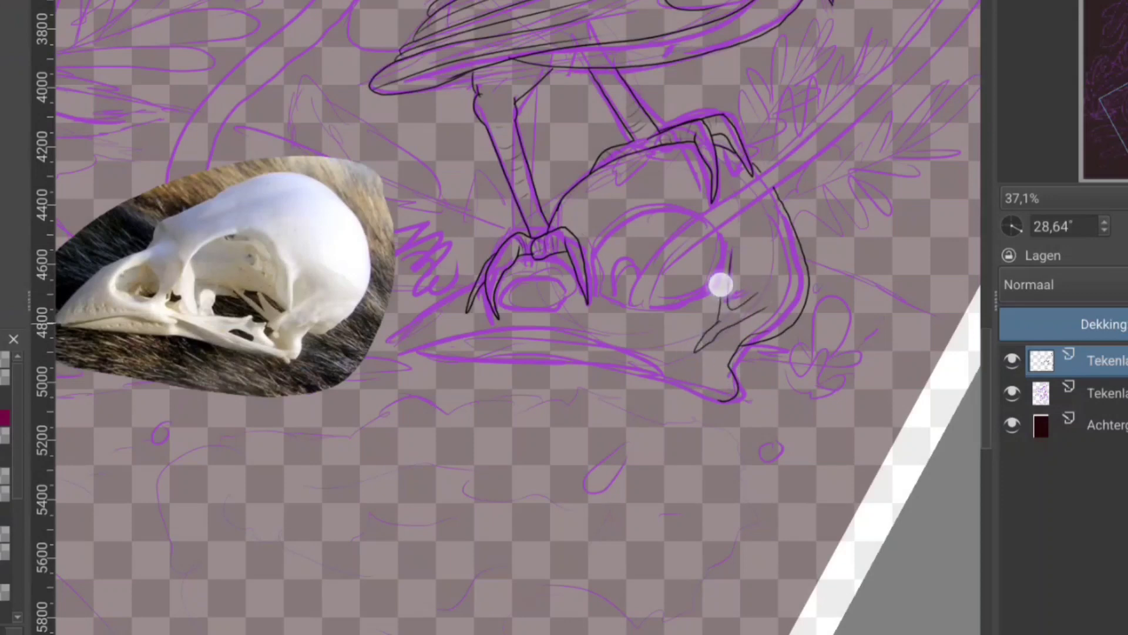
pyautogui.moveTo(699, 218)
pyautogui.mouseDown()
pyautogui.moveTo(612, 217)
pyautogui.moveTo(608, 298)
pyautogui.moveTo(676, 305)
pyautogui.moveTo(696, 322)
pyautogui.moveTo(667, 341)
pyautogui.moveTo(587, 301)
pyautogui.mouseUp()
pyautogui.hotkey('ctrl', 'z')
pyautogui.moveTo(710, 216)
pyautogui.mouseDown()
pyautogui.moveTo(589, 259)
pyautogui.moveTo(606, 304)
pyautogui.moveTo(627, 320)
pyautogui.mouseUp()
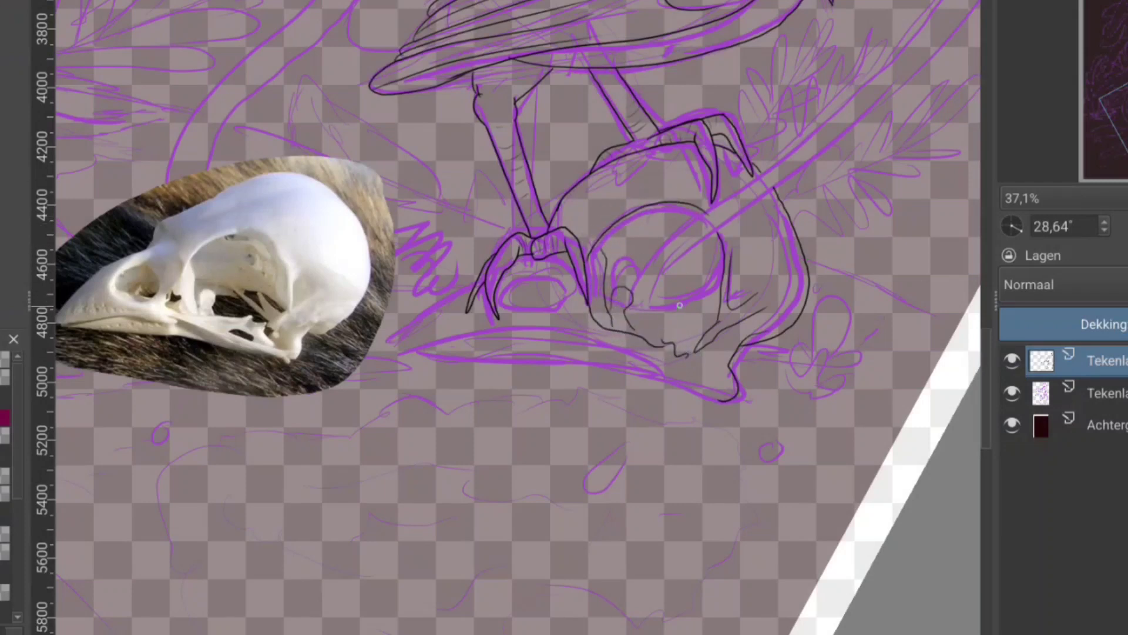
pyautogui.moveTo(676, 293); pyautogui.dragTo(718, 297)
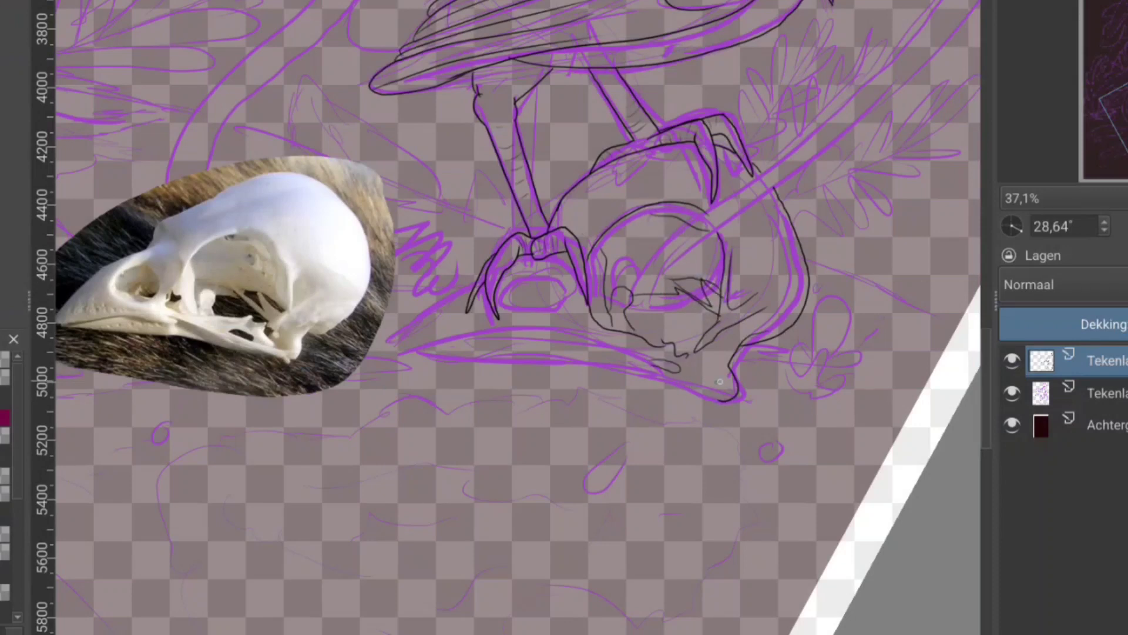
# Ink the skull's jaw, long beak and nostril, then move the reference off the canvas.
pyautogui.moveTo(719, 382)
pyautogui.mouseDown()
pyautogui.moveTo(551, 326)
pyautogui.moveTo(731, 399)
pyautogui.mouseUp()
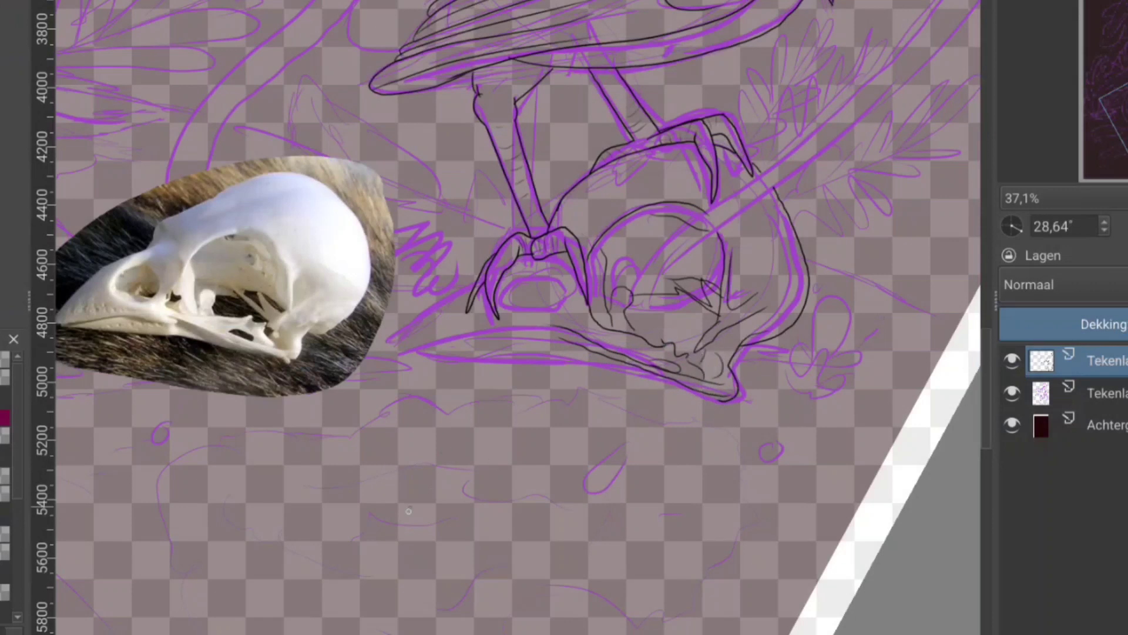
pyautogui.moveTo(568, 339)
pyautogui.mouseDown()
pyautogui.moveTo(398, 348)
pyautogui.moveTo(483, 280)
pyautogui.mouseUp()
pyautogui.moveTo(554, 272); pyautogui.dragTo(577, 319)
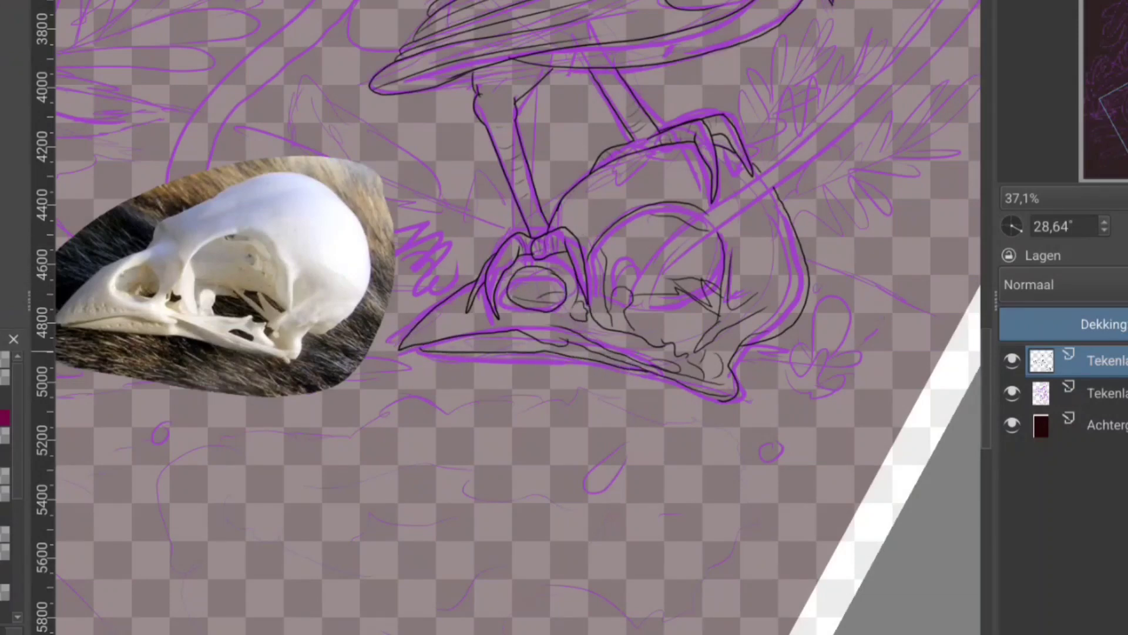
pyautogui.scroll(-3, 717, 282)
pyautogui.moveTo(448, 379); pyautogui.dragTo(44, 349)
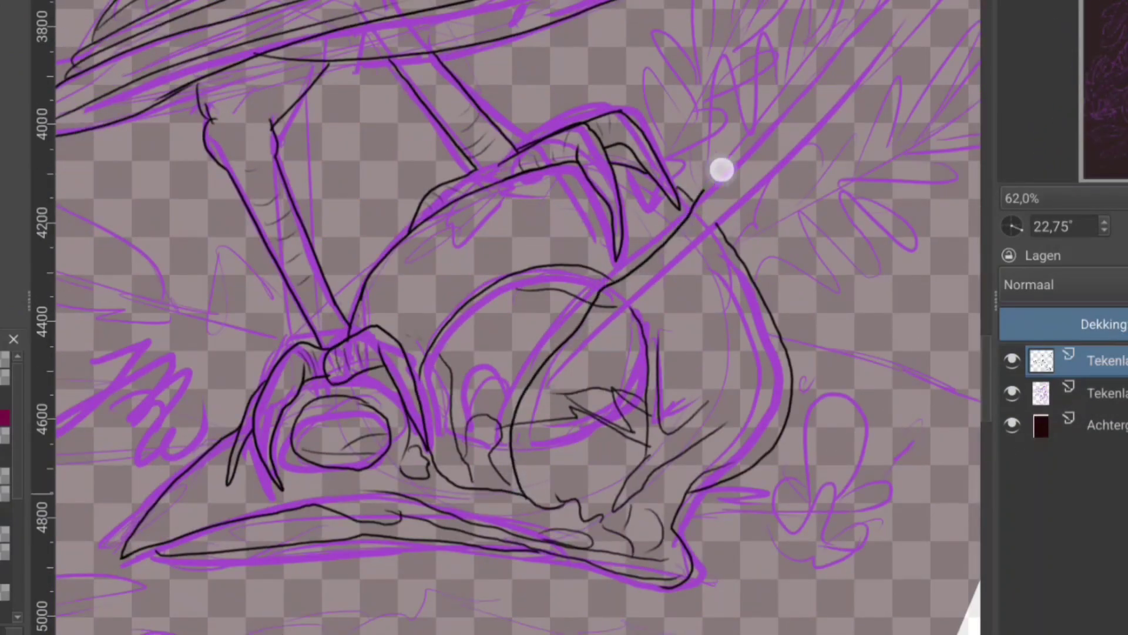
# Ink the long stem lines rising from the skull and the big leaf's outline.
pyautogui.moveTo(548, 471); pyautogui.dragTo(876, 50)
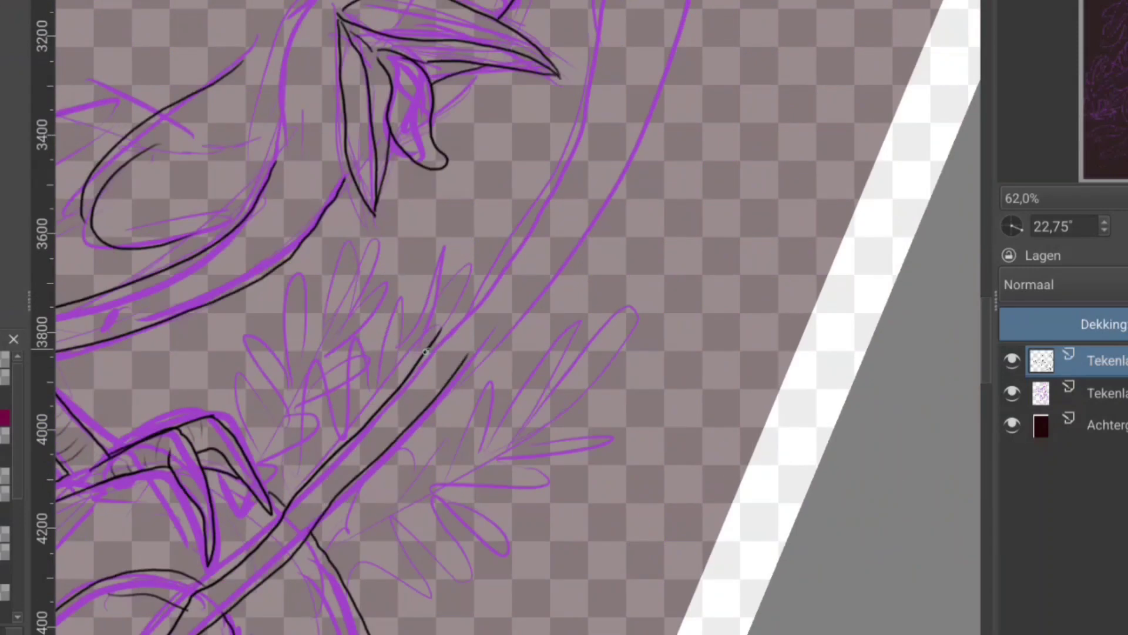
pyautogui.moveTo(466, 108); pyautogui.dragTo(472, 353)
pyautogui.moveTo(517, 42); pyautogui.dragTo(497, 453)
pyautogui.scroll(-5, 497, 352)
pyautogui.moveTo(790, 338)
pyautogui.mouseDown()
pyautogui.moveTo(431, 282)
pyautogui.moveTo(395, 232)
pyautogui.moveTo(640, 151)
pyautogui.moveTo(790, 272)
pyautogui.moveTo(265, 332)
pyautogui.mouseUp()
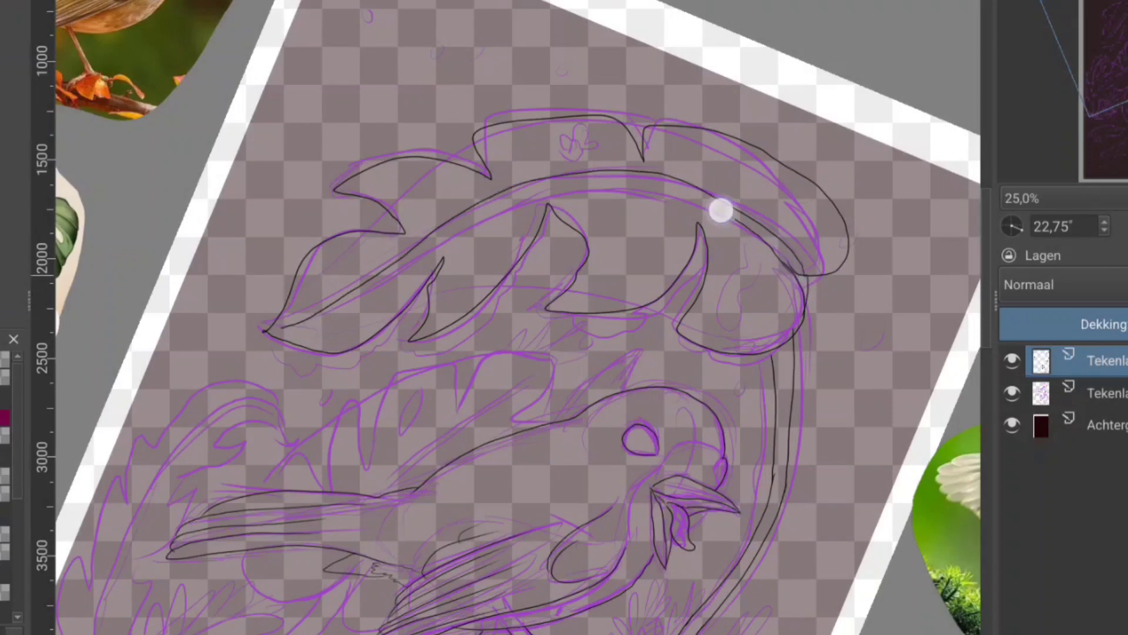
# Ink the leaf's midrib and the two lines of the robin's tail.
pyautogui.moveTo(718, 209)
pyautogui.mouseDown()
pyautogui.moveTo(352, 300)
pyautogui.moveTo(297, 326)
pyautogui.mouseUp()
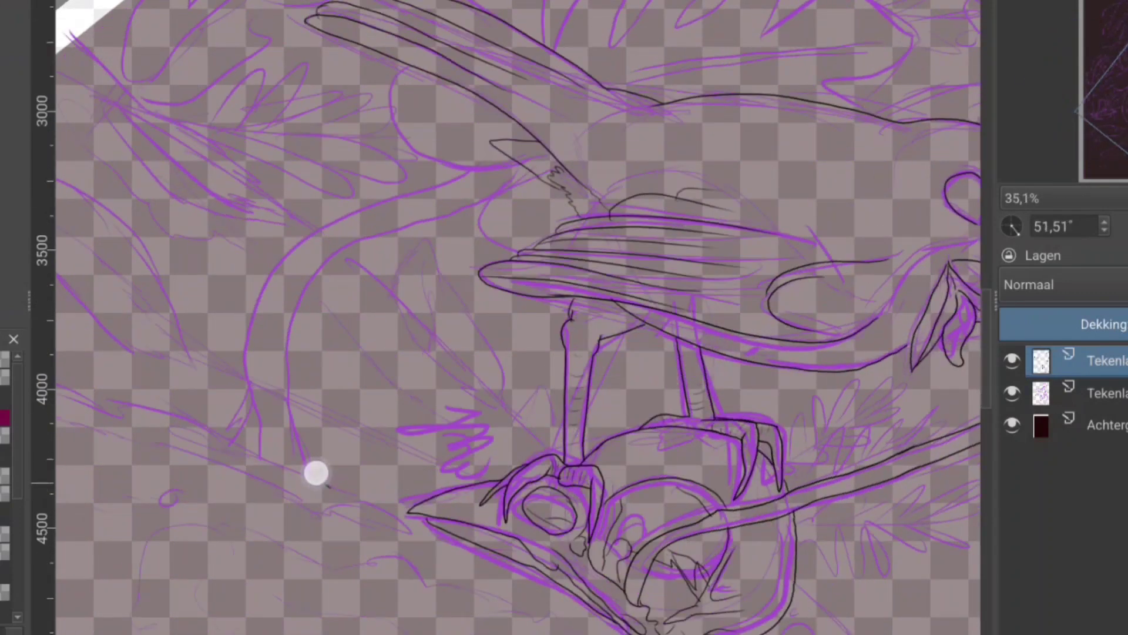
pyautogui.moveTo(330, 487); pyautogui.dragTo(534, 182)
pyautogui.moveTo(234, 447)
pyautogui.mouseDown()
pyautogui.moveTo(505, 166)
pyautogui.moveTo(418, 358)
pyautogui.moveTo(276, 246)
pyautogui.mouseUp()
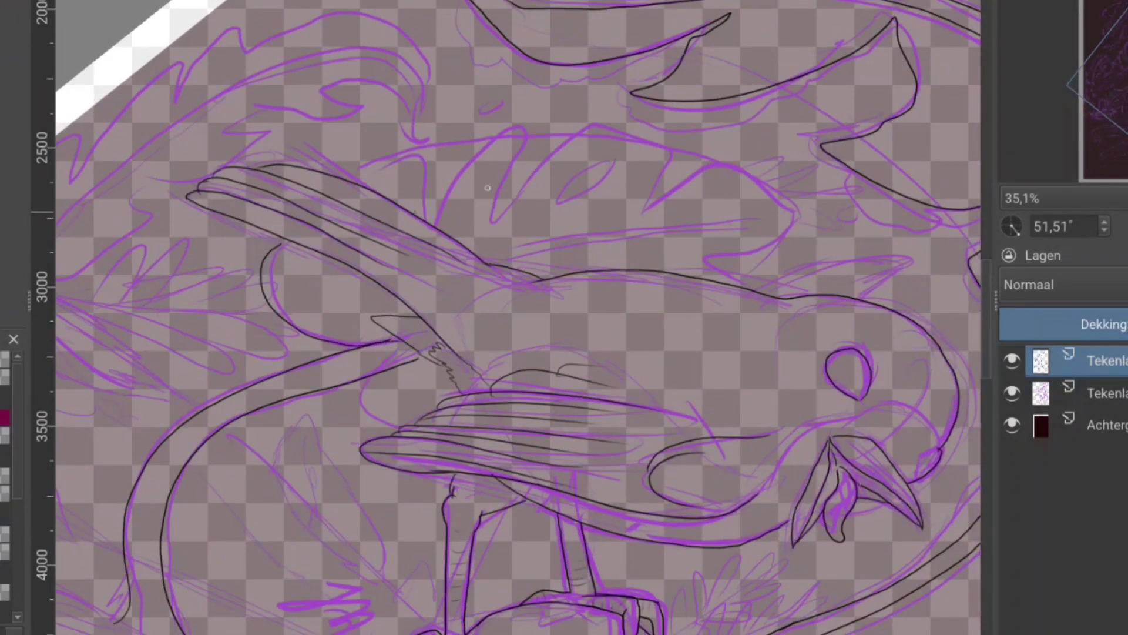
# Ink the serrated leaf edge and a line parallel to the stem.
pyautogui.moveTo(392, 416); pyautogui.dragTo(291, 390)
pyautogui.moveTo(317, 121)
pyautogui.mouseDown()
pyautogui.moveTo(390, 206)
pyautogui.moveTo(680, 184)
pyautogui.moveTo(646, 258)
pyautogui.mouseUp()
pyautogui.moveTo(390, 235)
pyautogui.mouseDown()
pyautogui.moveTo(623, 200)
pyautogui.moveTo(474, 222)
pyautogui.mouseUp()
pyautogui.moveTo(517, 136); pyautogui.dragTo(435, 194)
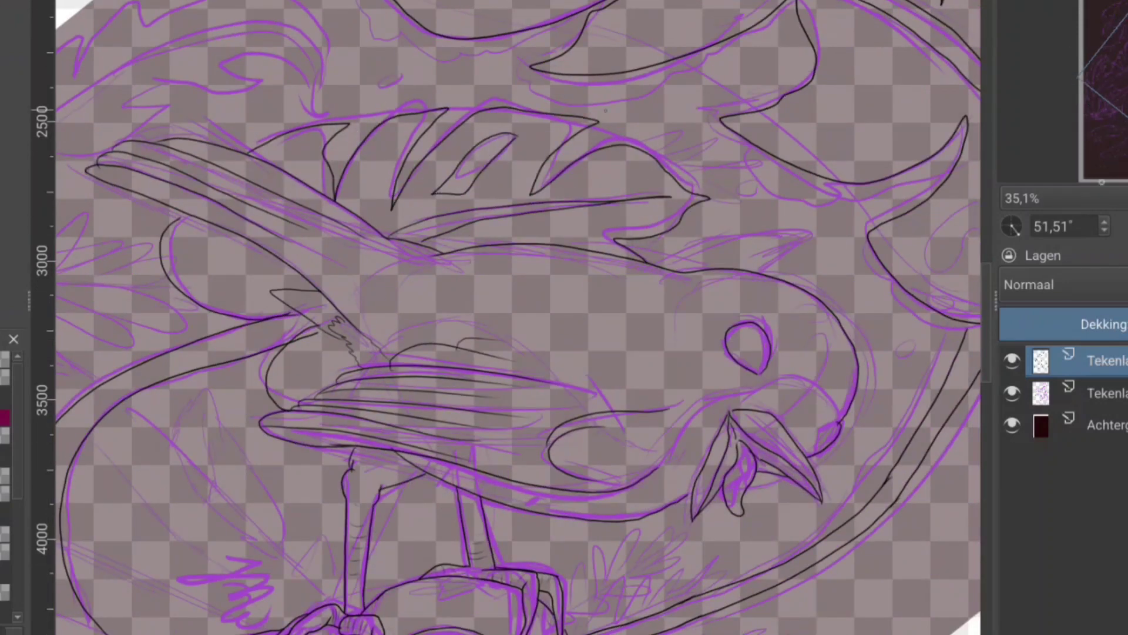
pyautogui.press('5')
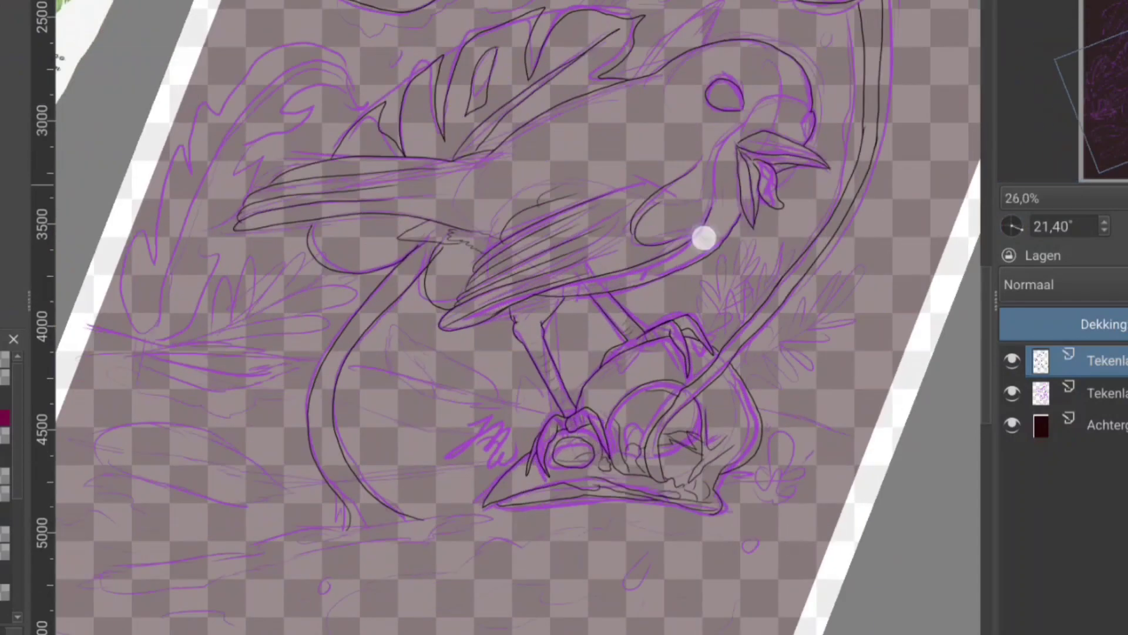
pyautogui.moveTo(702, 235)
pyautogui.mouseDown()
pyautogui.moveTo(498, 515)
pyautogui.moveTo(625, 228)
pyautogui.mouseUp()
pyautogui.hotkey('ctrl', 'z')
pyautogui.moveTo(482, 550)
pyautogui.mouseDown()
pyautogui.moveTo(637, 223)
pyautogui.moveTo(669, 235)
pyautogui.moveTo(727, 383)
pyautogui.mouseUp()
# Move the leaf reference sheet beside the canvas and start a thin frond stalk.
pyautogui.click(252, 259)
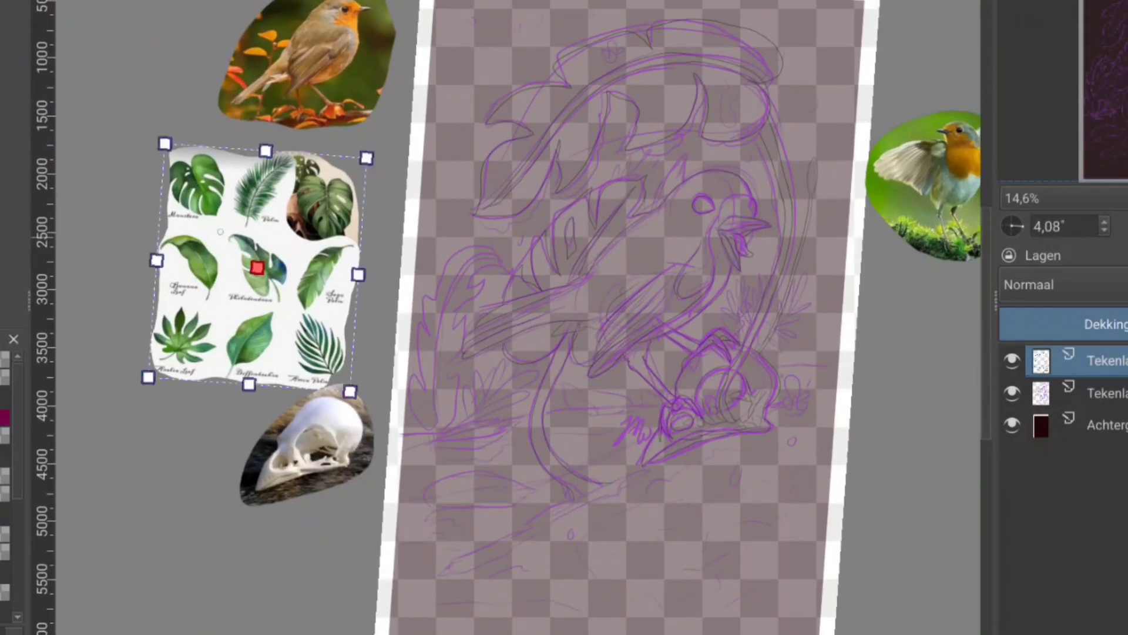
pyautogui.moveTo(252, 260); pyautogui.dragTo(919, 382)
pyautogui.moveTo(727, 383); pyautogui.dragTo(730, 481)
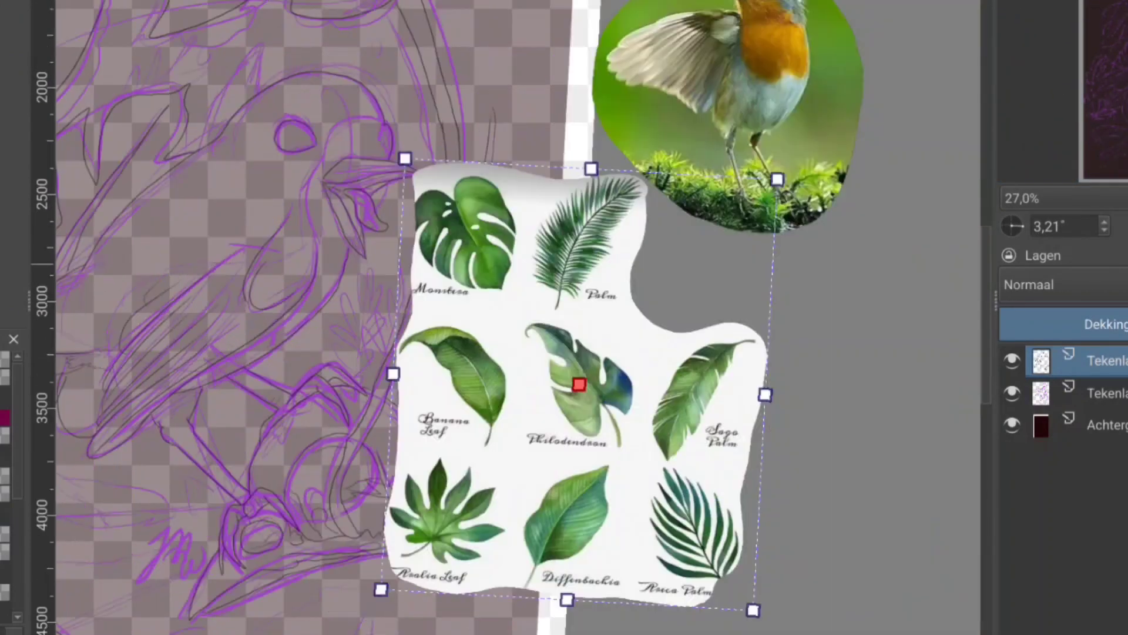
pyautogui.moveTo(554, 378); pyautogui.dragTo(676, 370)
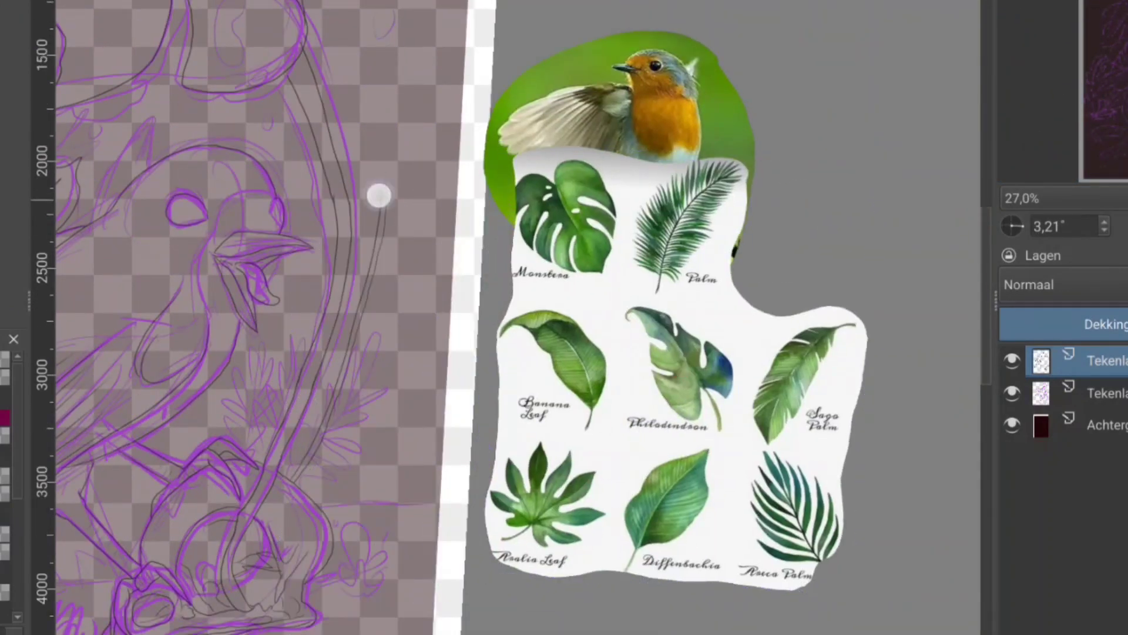
pyautogui.moveTo(377, 197)
pyautogui.mouseDown()
pyautogui.moveTo(396, 79)
pyautogui.moveTo(385, 206)
pyautogui.mouseUp()
# Draw slender curved leaflets on both sides of the frond stem beside the robin.
pyautogui.moveTo(448, 180); pyautogui.dragTo(385, 235)
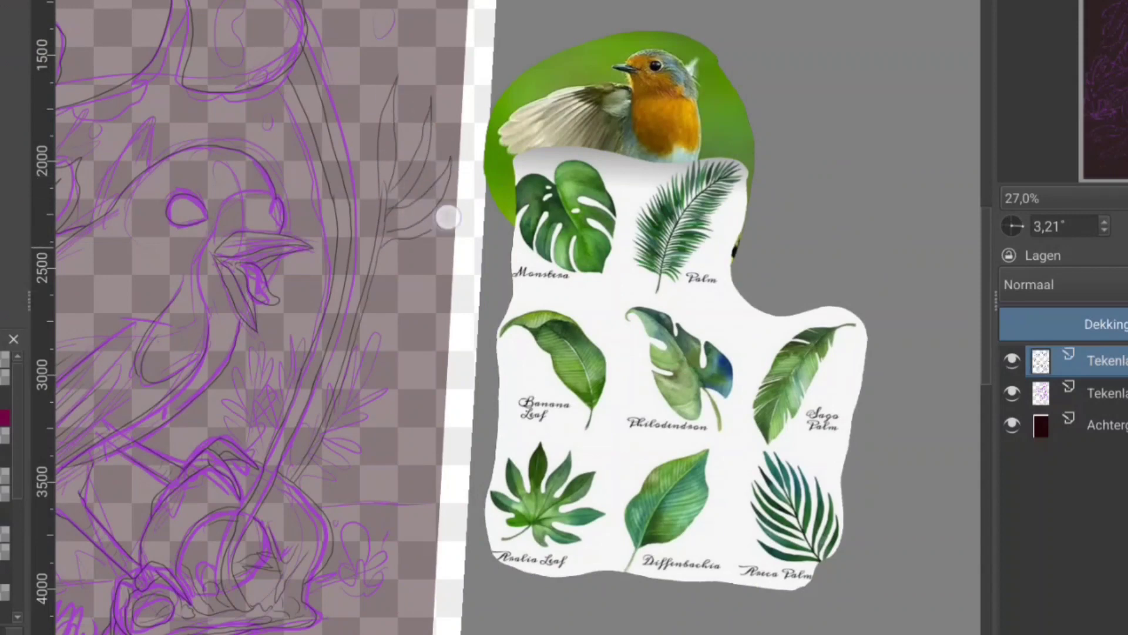
pyautogui.moveTo(456, 202); pyautogui.dragTo(382, 259)
pyautogui.moveTo(370, 296); pyautogui.dragTo(485, 223)
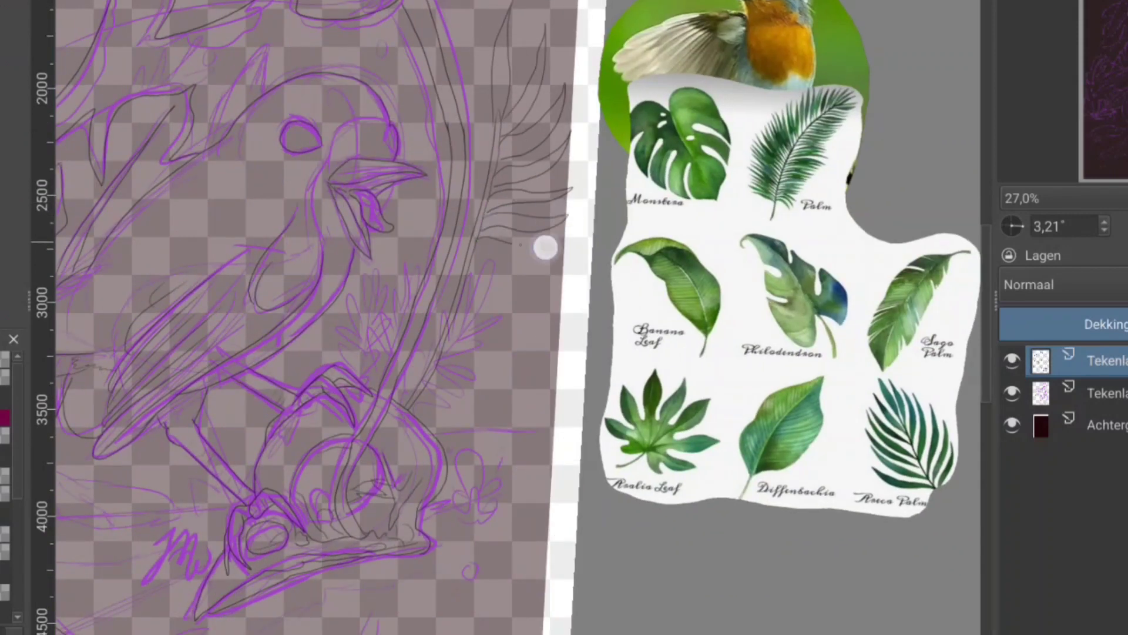
pyautogui.moveTo(573, 235); pyautogui.dragTo(473, 262)
pyautogui.moveTo(569, 323); pyautogui.dragTo(481, 301)
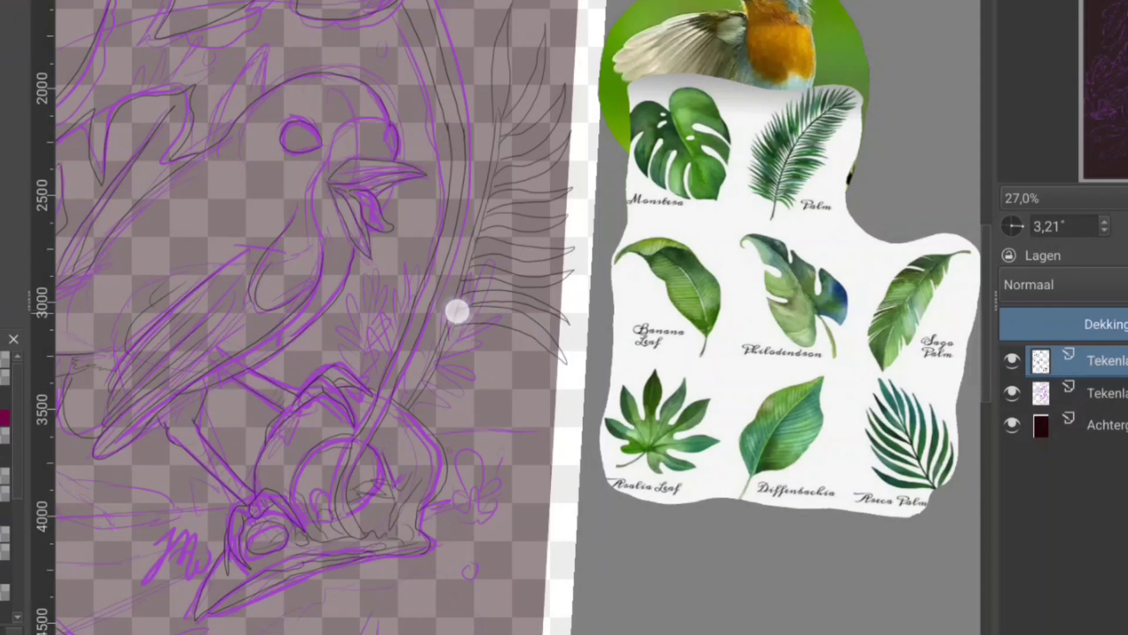
pyautogui.moveTo(568, 379); pyautogui.dragTo(491, 345)
pyautogui.moveTo(560, 404); pyautogui.dragTo(625, 322)
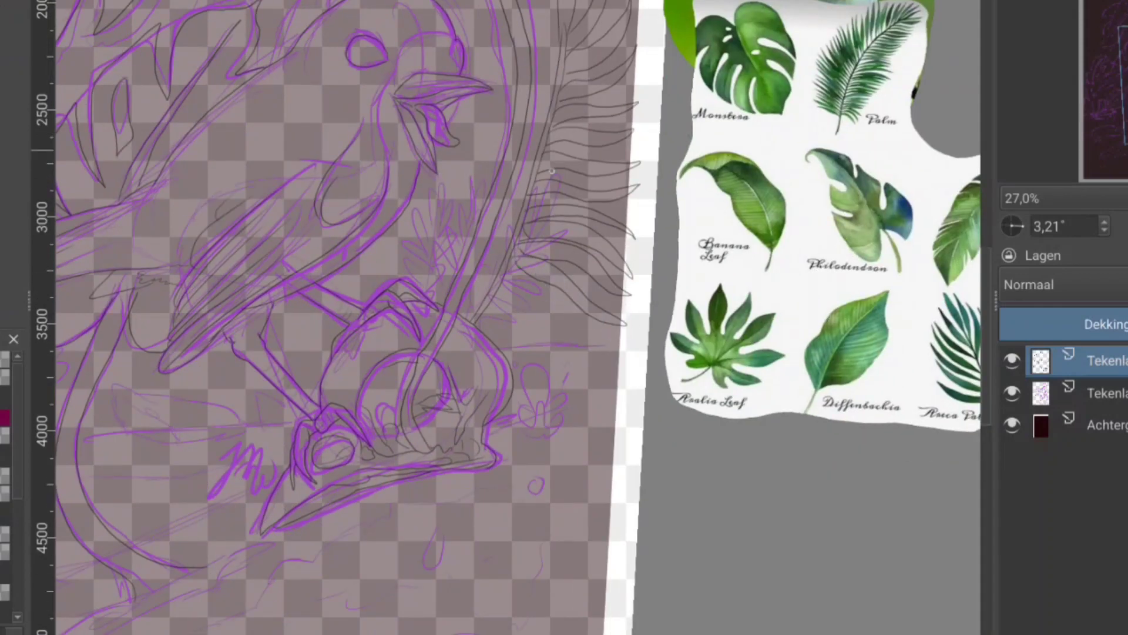
pyautogui.moveTo(586, 369)
pyautogui.mouseDown()
pyautogui.moveTo(544, 317)
pyautogui.moveTo(596, 399)
pyautogui.mouseUp()
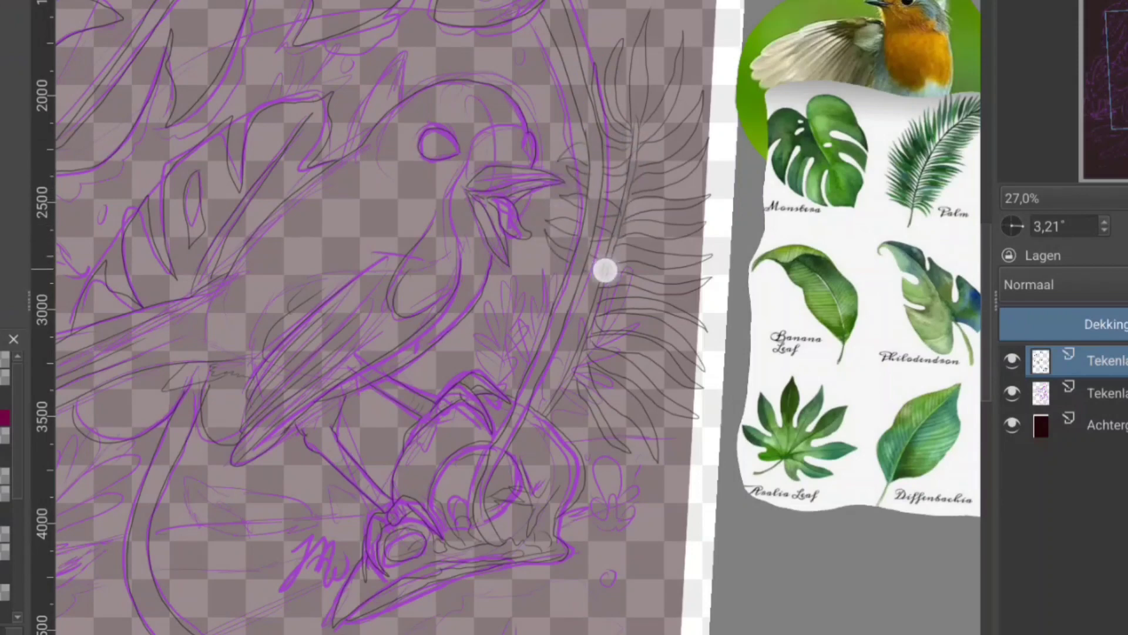
pyautogui.moveTo(540, 247); pyautogui.dragTo(579, 294)
# Toggle the purple sketch layer off and on to check the lineart, leaving it hidden.
pyautogui.click(1013, 393)
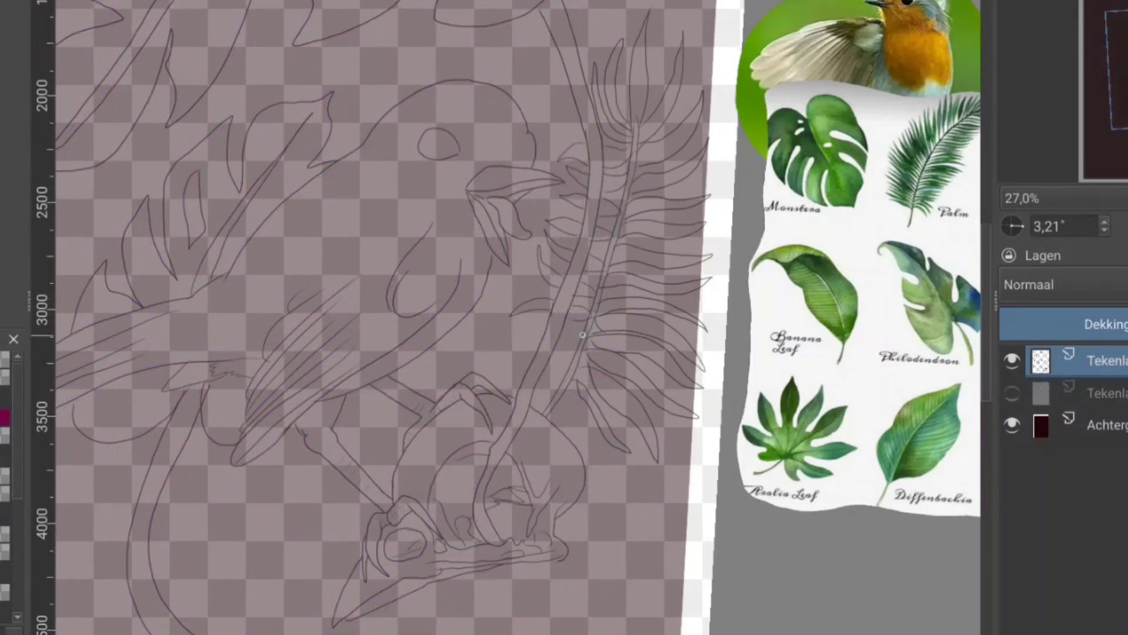
pyautogui.click(1011, 393)
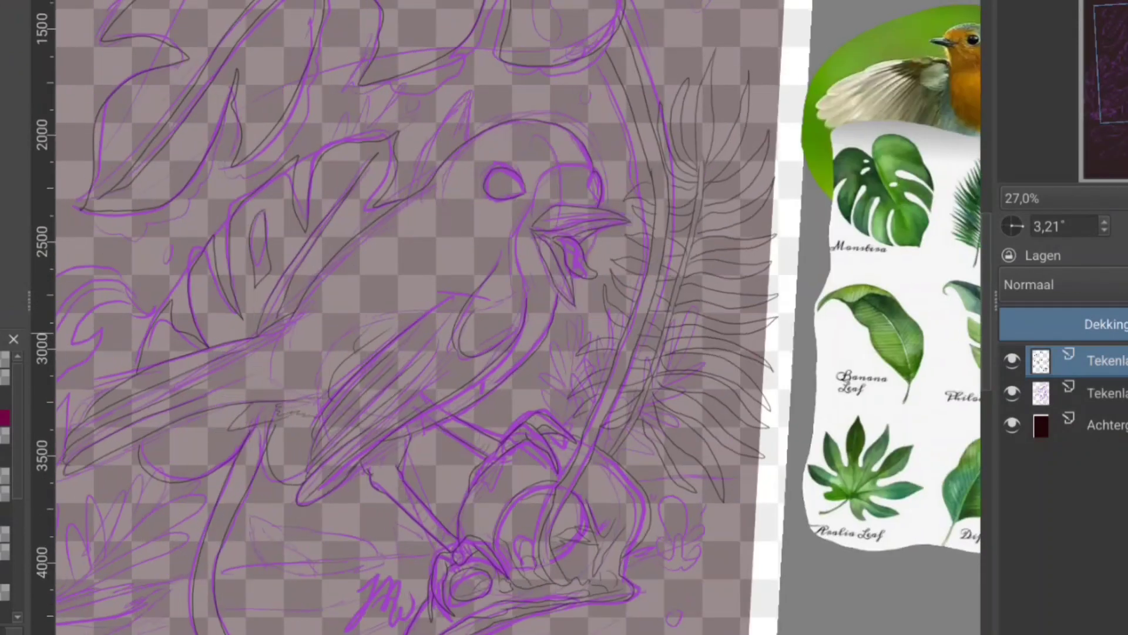
pyautogui.click(1011, 393)
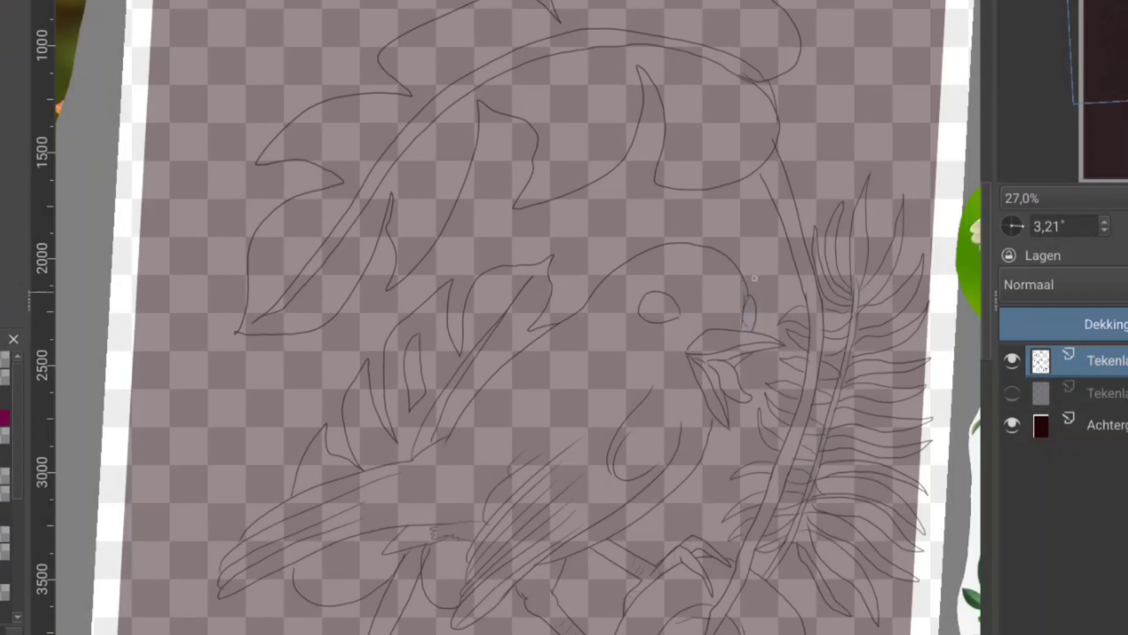
# Redraw the leaf's inner vein and extend the upper vein to the top right.
pyautogui.moveTo(703, 284); pyautogui.dragTo(712, 252)
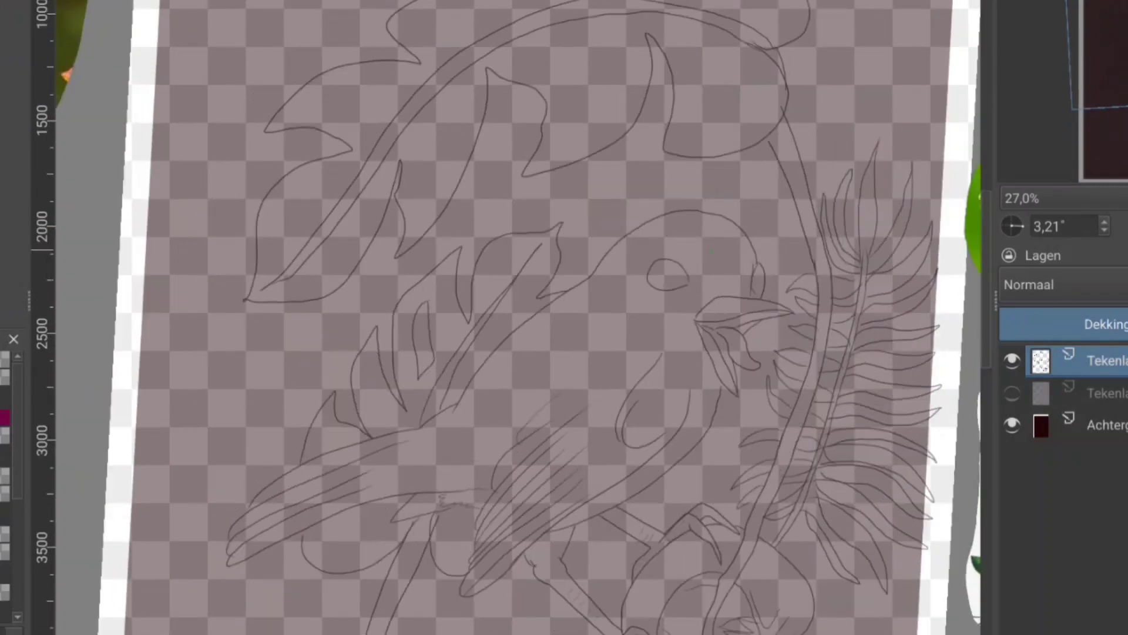
pyautogui.moveTo(285, 279); pyautogui.dragTo(367, 191)
pyautogui.moveTo(447, 95)
pyautogui.mouseDown()
pyautogui.moveTo(507, 43)
pyautogui.moveTo(582, 15)
pyautogui.moveTo(754, 69)
pyautogui.mouseUp()
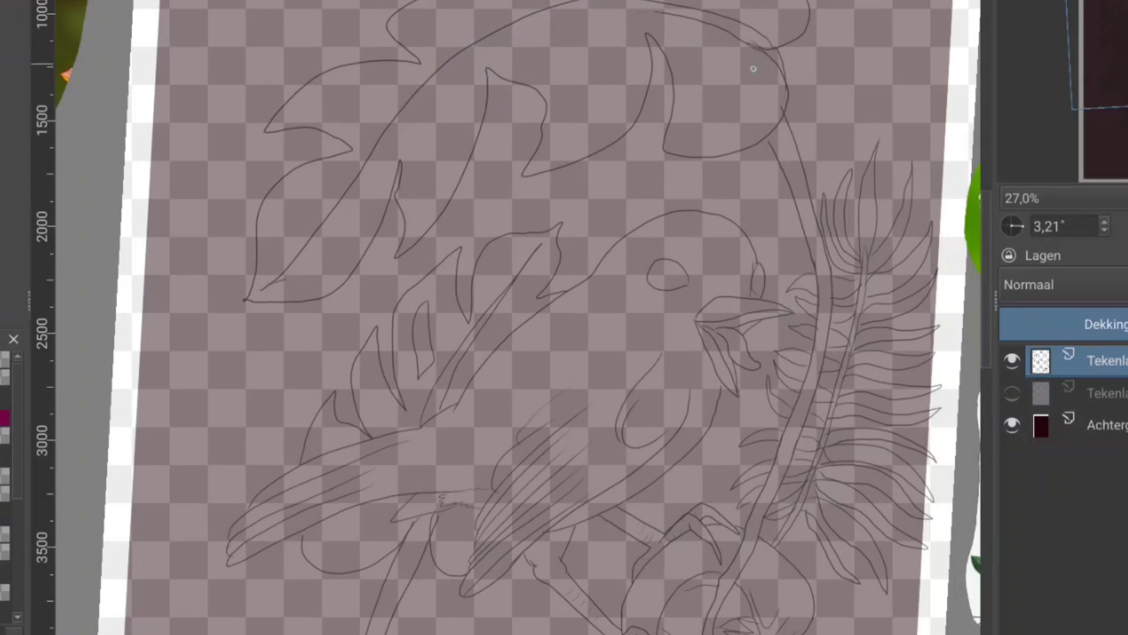
pyautogui.moveTo(705, 353); pyautogui.dragTo(524, 188)
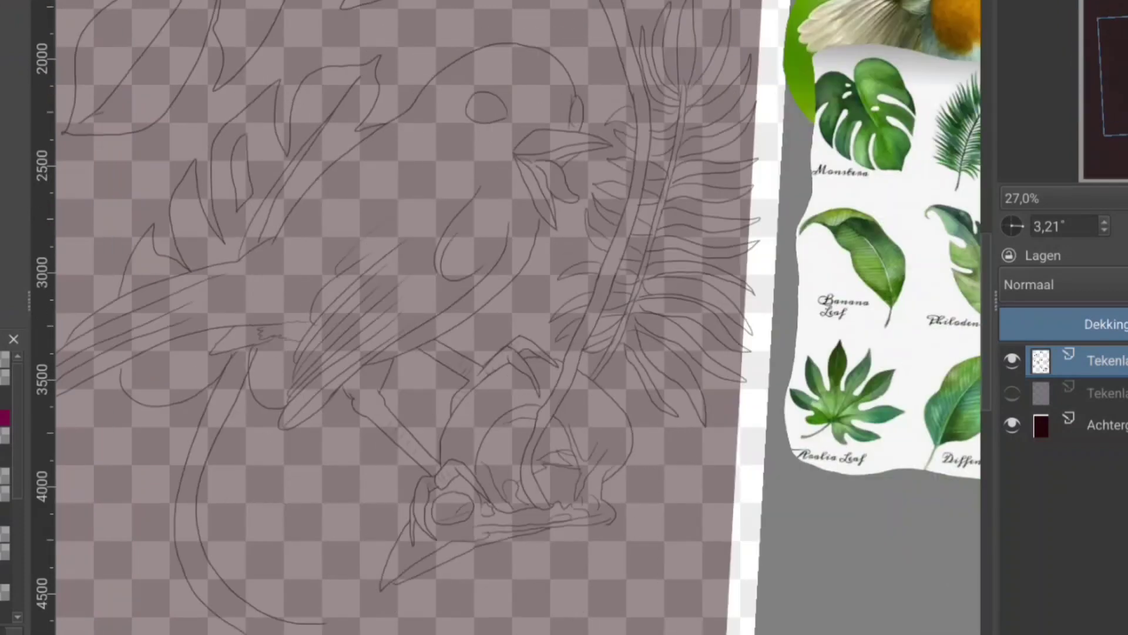
# With the sketch hidden, add short strokes near the robin's lower body.
pyautogui.moveTo(277, 460)
pyautogui.mouseDown()
pyautogui.moveTo(712, 449)
pyautogui.moveTo(528, 352)
pyautogui.mouseUp()
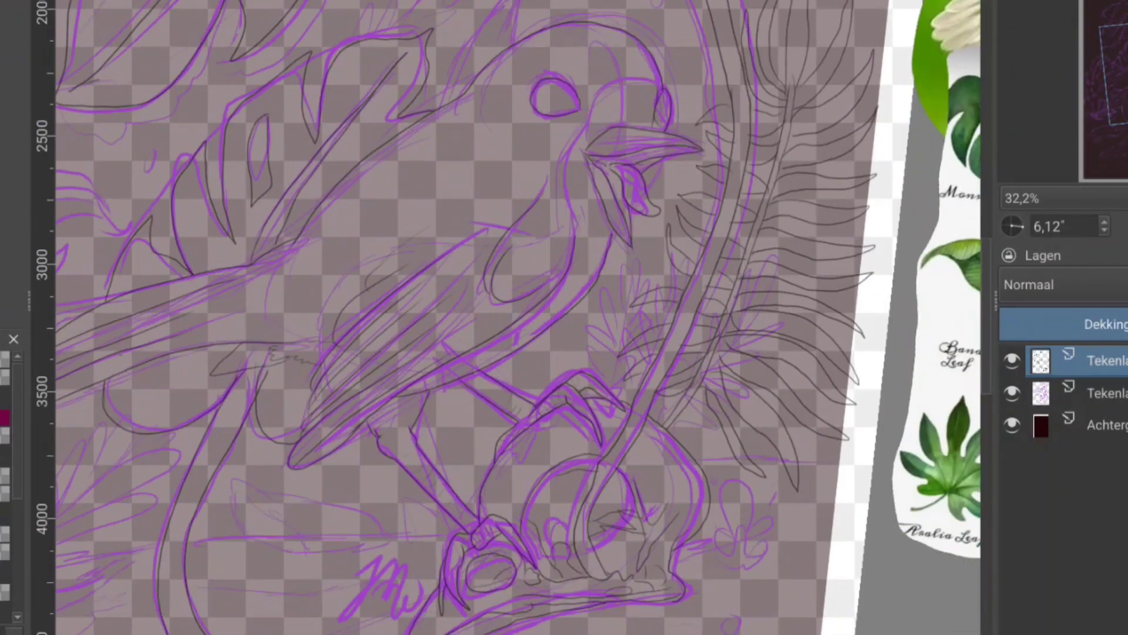
pyautogui.click(1012, 393)
pyautogui.moveTo(461, 436)
pyautogui.mouseDown()
pyautogui.moveTo(504, 542)
pyautogui.moveTo(559, 525)
pyautogui.mouseUp()
pyautogui.moveTo(571, 469); pyautogui.dragTo(534, 487)
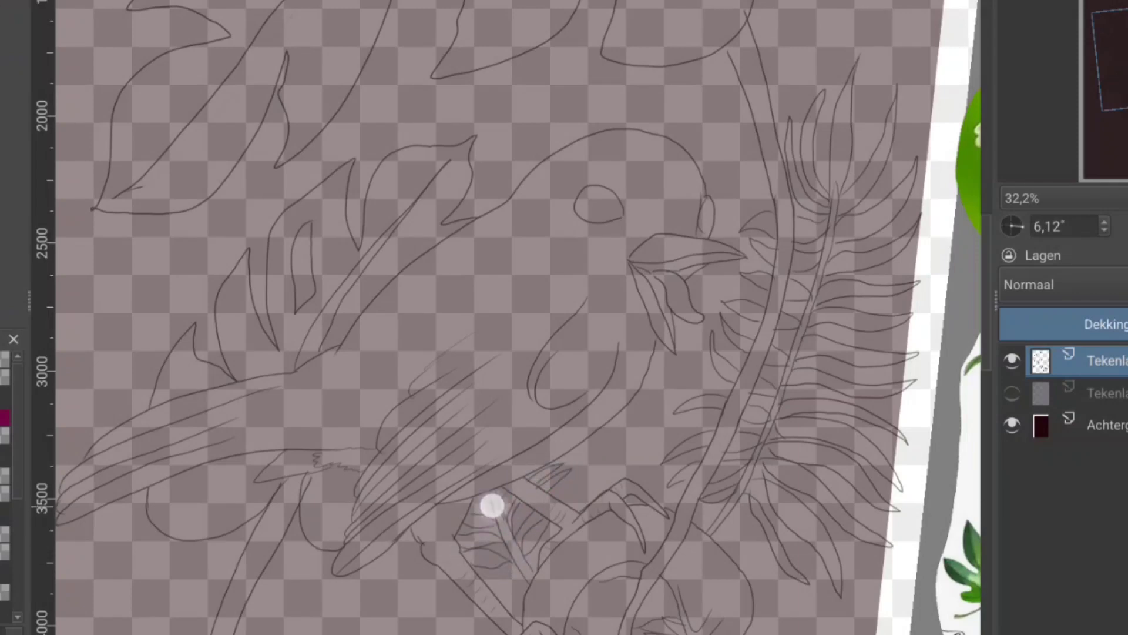
pyautogui.moveTo(645, 264)
pyautogui.mouseDown()
pyautogui.moveTo(672, 517)
pyautogui.moveTo(735, 504)
pyautogui.moveTo(493, 204)
pyautogui.mouseUp()
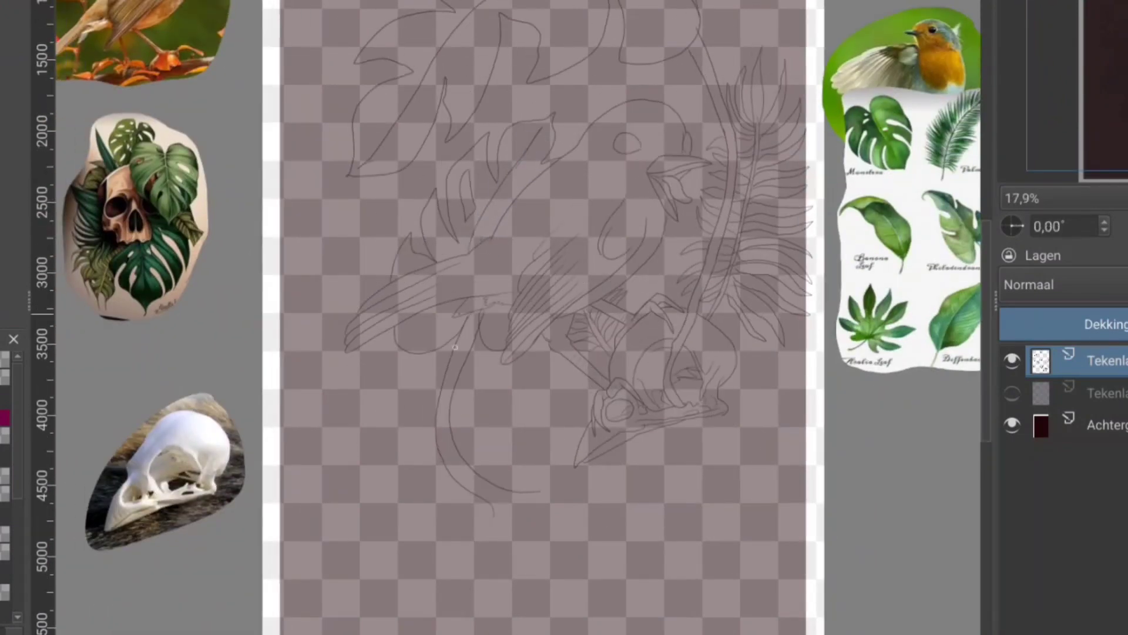
# Show the purple sketch and add a short curved stroke.
pyautogui.moveTo(647, 264); pyautogui.dragTo(512, 327)
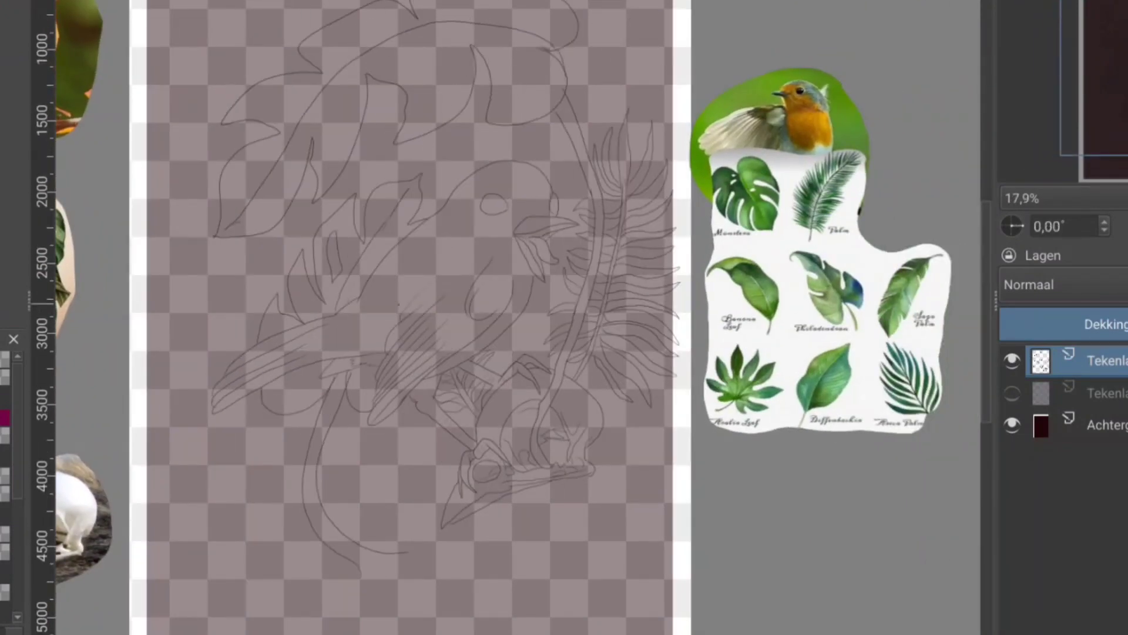
pyautogui.click(1012, 392)
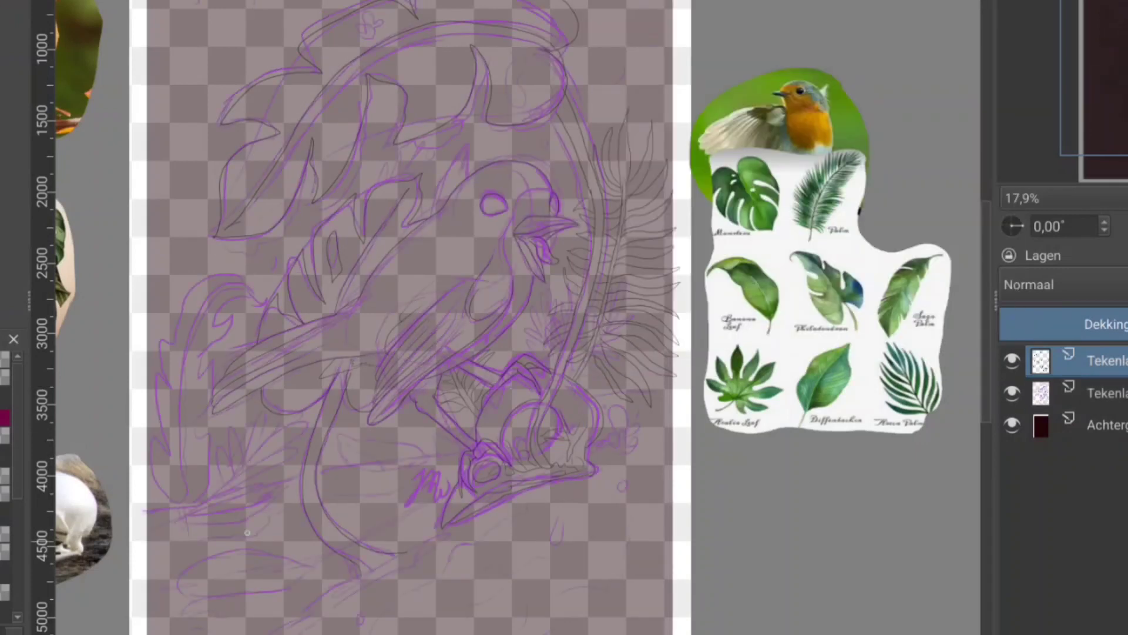
pyautogui.moveTo(338, 441); pyautogui.dragTo(341, 473)
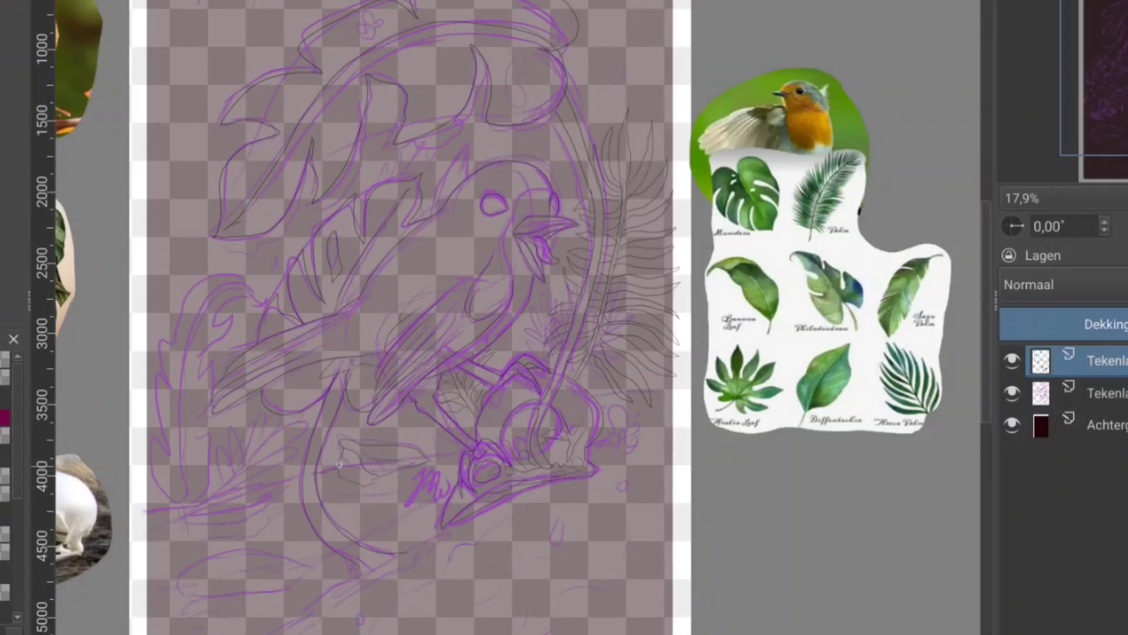
pyautogui.scroll(-3, 411, 317)
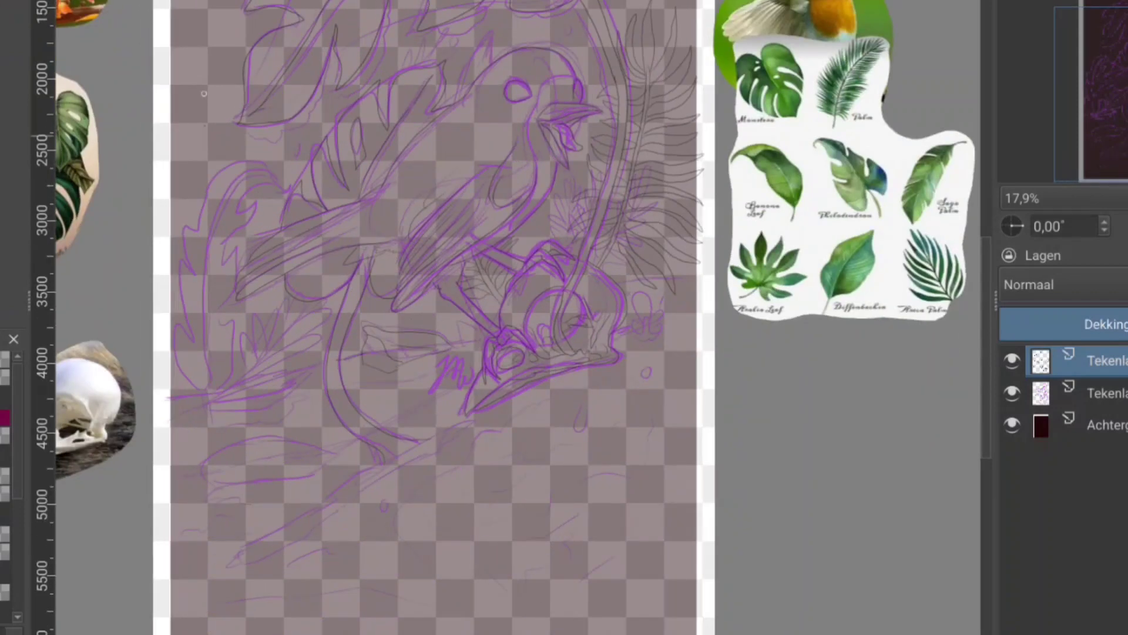
# Draw a tall curving leaf outline along the left page edge, then show the sketch again.
pyautogui.click(1012, 393)
pyautogui.scroll(2, 412, 317)
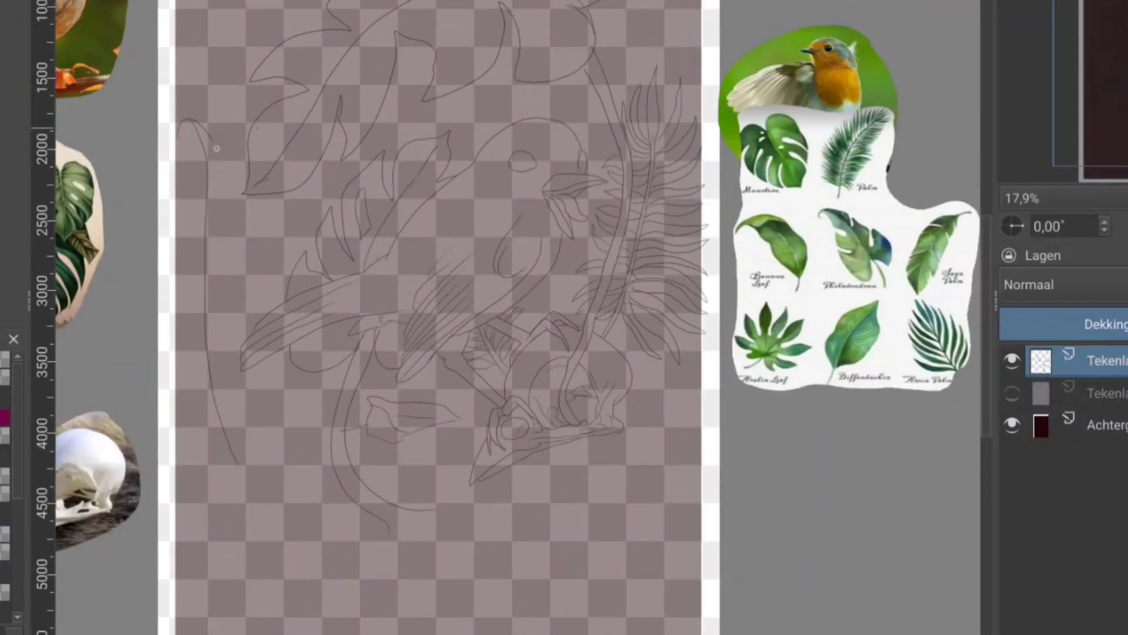
pyautogui.moveTo(263, 238); pyautogui.dragTo(252, 302)
pyautogui.moveTo(237, 437); pyautogui.dragTo(299, 395)
pyautogui.moveTo(188, 136)
pyautogui.mouseDown()
pyautogui.moveTo(186, 259)
pyautogui.moveTo(210, 439)
pyautogui.mouseUp()
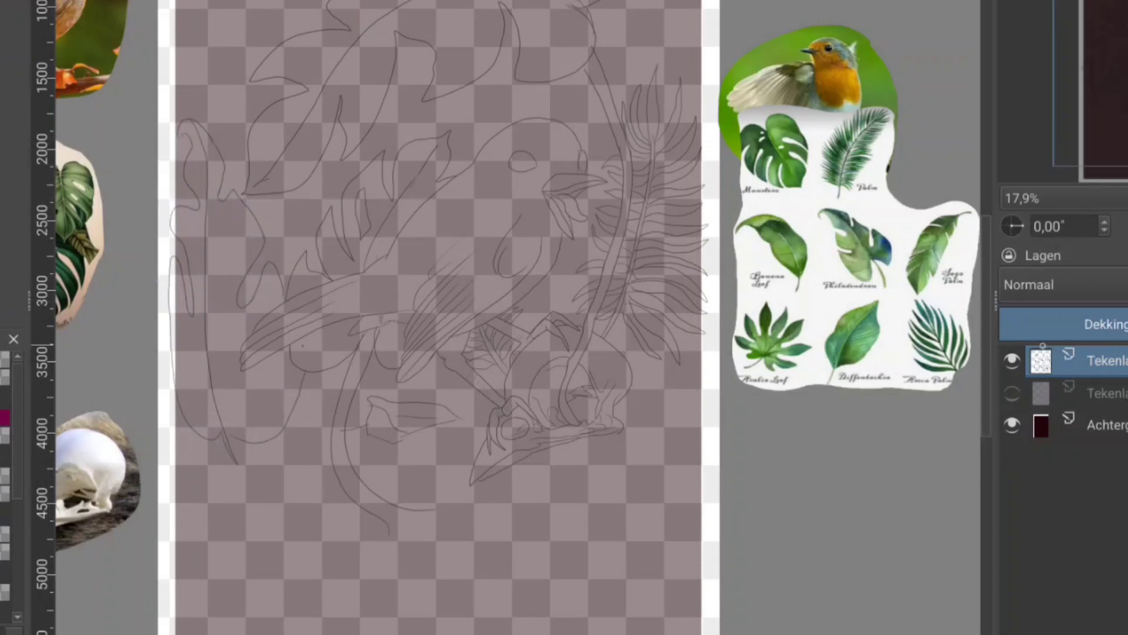
pyautogui.click(1012, 393)
# Pencil the diagonal branch up toward the skull and the wavy ground contour beneath it.
pyautogui.moveTo(297, 492); pyautogui.dragTo(250, 325)
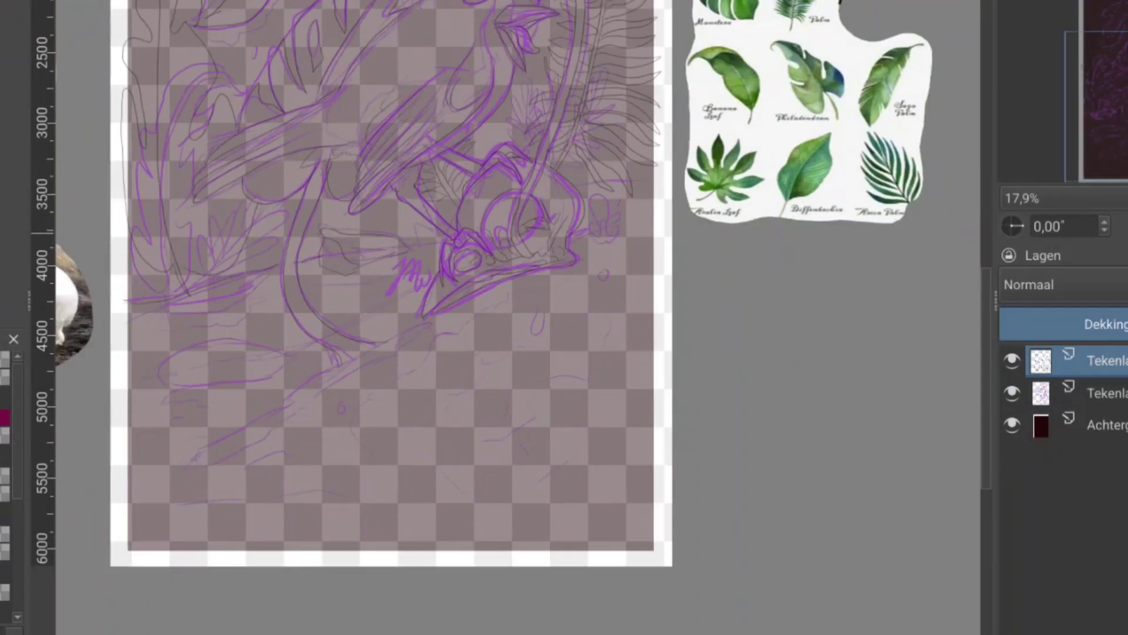
pyautogui.moveTo(438, 328)
pyautogui.mouseDown()
pyautogui.moveTo(292, 391)
pyautogui.moveTo(188, 470)
pyautogui.mouseUp()
pyautogui.moveTo(280, 425); pyautogui.dragTo(422, 334)
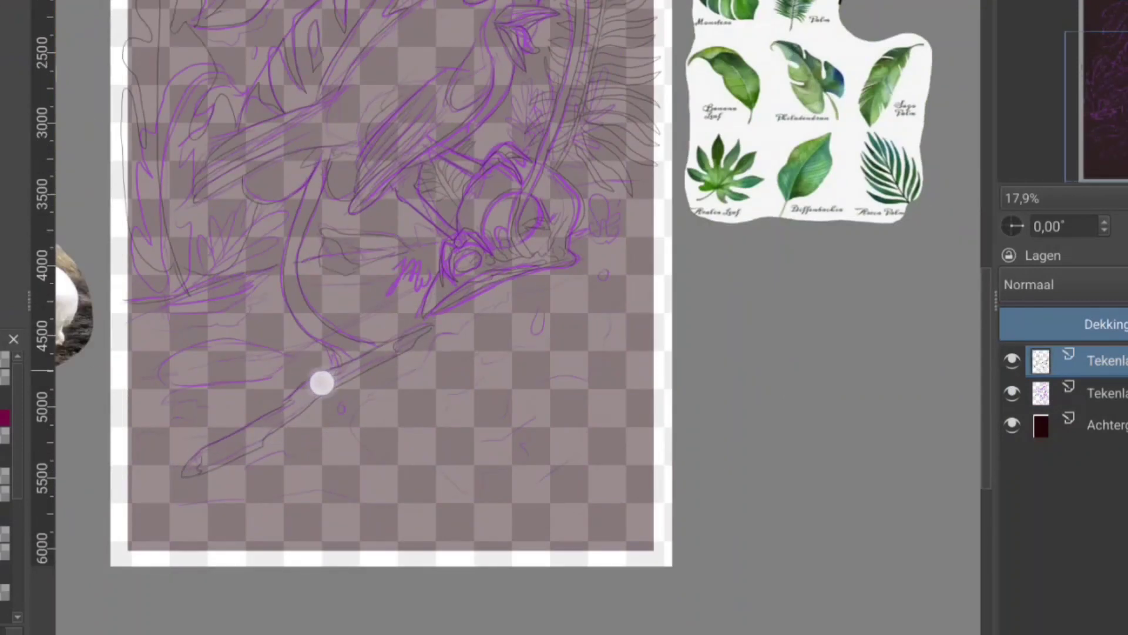
pyautogui.moveTo(599, 289)
pyautogui.mouseDown()
pyautogui.moveTo(380, 380)
pyautogui.moveTo(360, 425)
pyautogui.mouseUp()
pyautogui.moveTo(587, 408); pyautogui.dragTo(591, 441)
pyautogui.moveTo(557, 382); pyautogui.dragTo(496, 441)
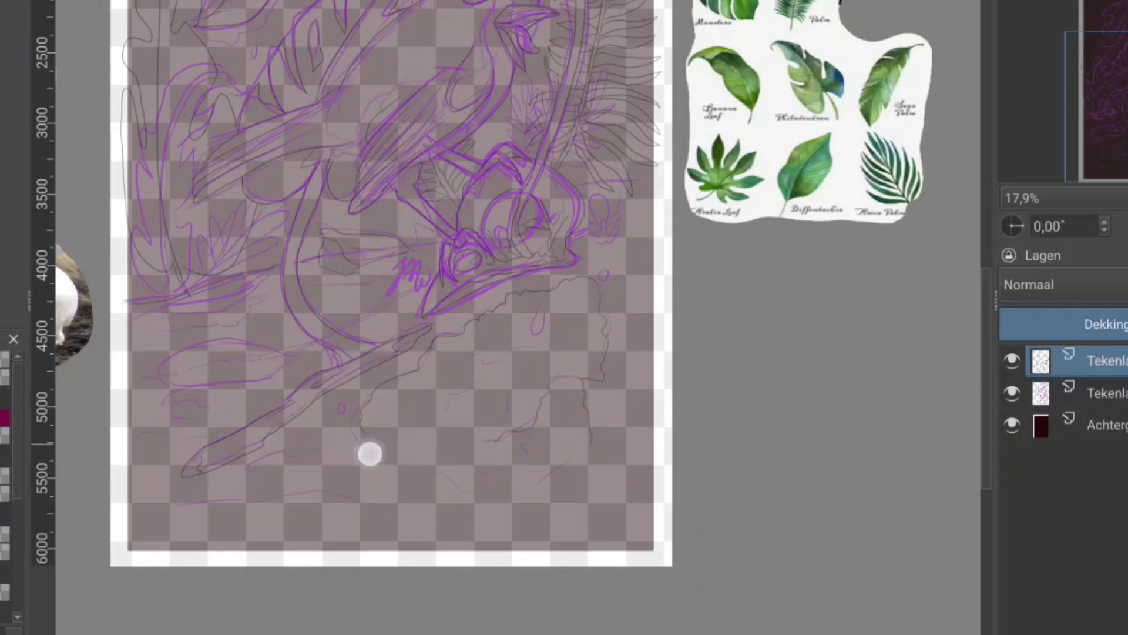
# Hide the purple sketch layer and add two short upright strokes near the skull.
pyautogui.click(1012, 393)
pyautogui.moveTo(412, 294); pyautogui.dragTo(477, 467)
pyautogui.moveTo(450, 517); pyautogui.dragTo(485, 398)
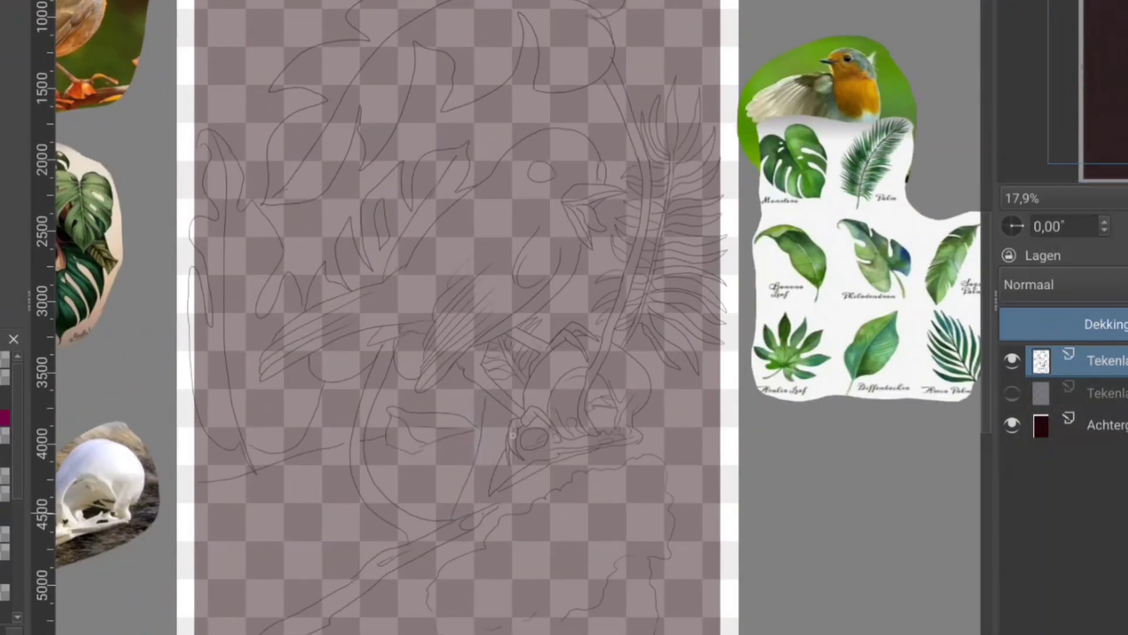
pyautogui.moveTo(475, 506); pyautogui.dragTo(497, 416)
# Erase the stray dots from the sketch.
pyautogui.scroll(5, 477, 236)
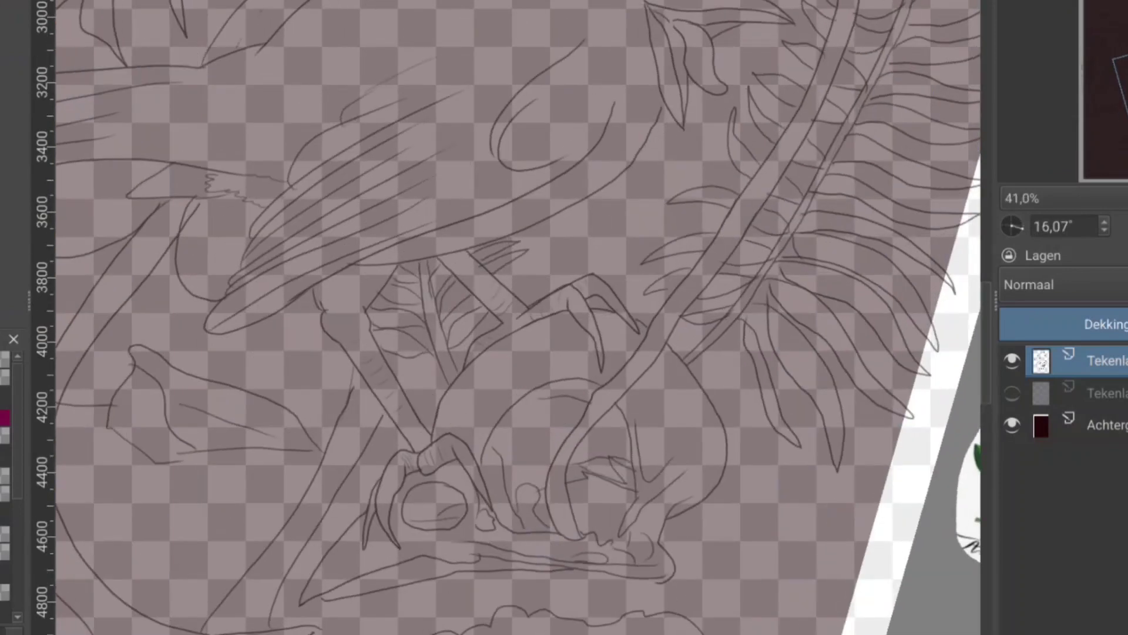
pyautogui.click(384, 291)
pyautogui.moveTo(399, 301)
pyautogui.mouseDown()
pyautogui.moveTo(383, 302)
pyautogui.moveTo(399, 288)
pyautogui.mouseUp()
pyautogui.scroll(-3, 369, 321)
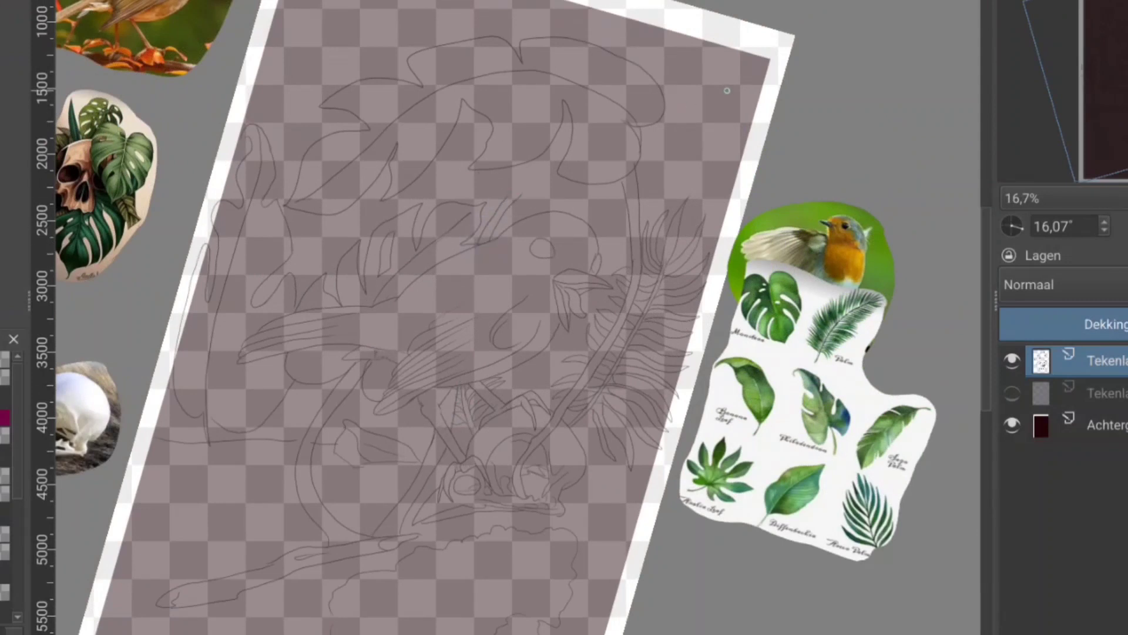
# Pencil a new leaf outline with curved edges and tip lines near the page's top-right.
pyautogui.moveTo(740, 77); pyautogui.dragTo(660, 78)
pyautogui.moveTo(487, 204)
pyautogui.mouseDown()
pyautogui.moveTo(448, 166)
pyautogui.moveTo(486, 130)
pyautogui.mouseUp()
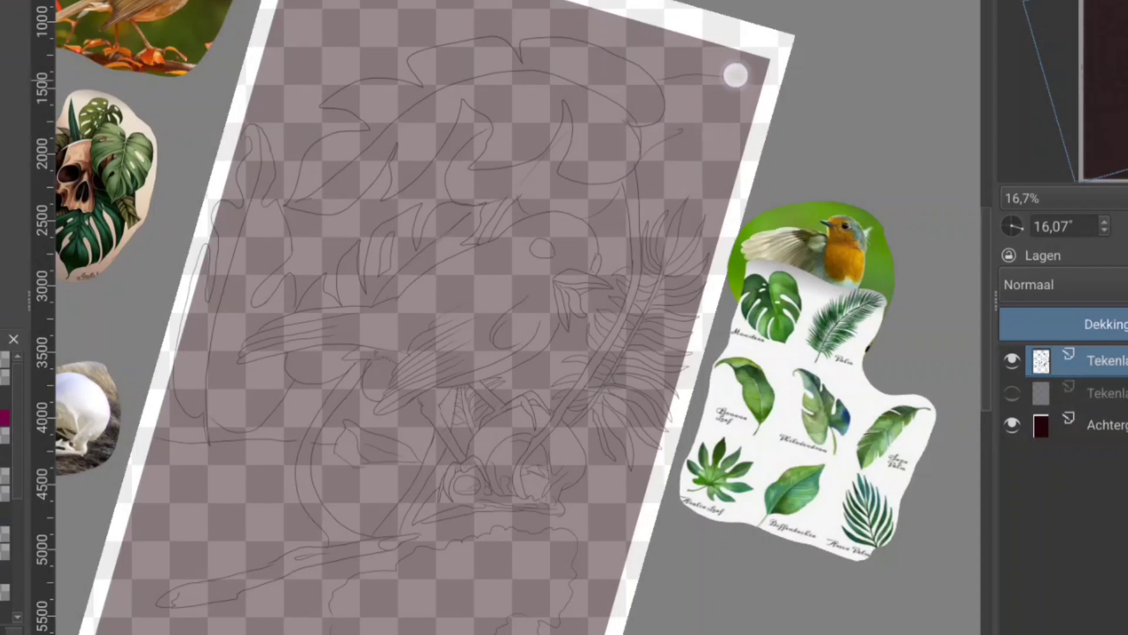
pyautogui.moveTo(735, 75)
pyautogui.mouseDown()
pyautogui.moveTo(682, 96)
pyautogui.moveTo(699, 118)
pyautogui.mouseUp()
pyautogui.moveTo(471, 135); pyautogui.dragTo(492, 126)
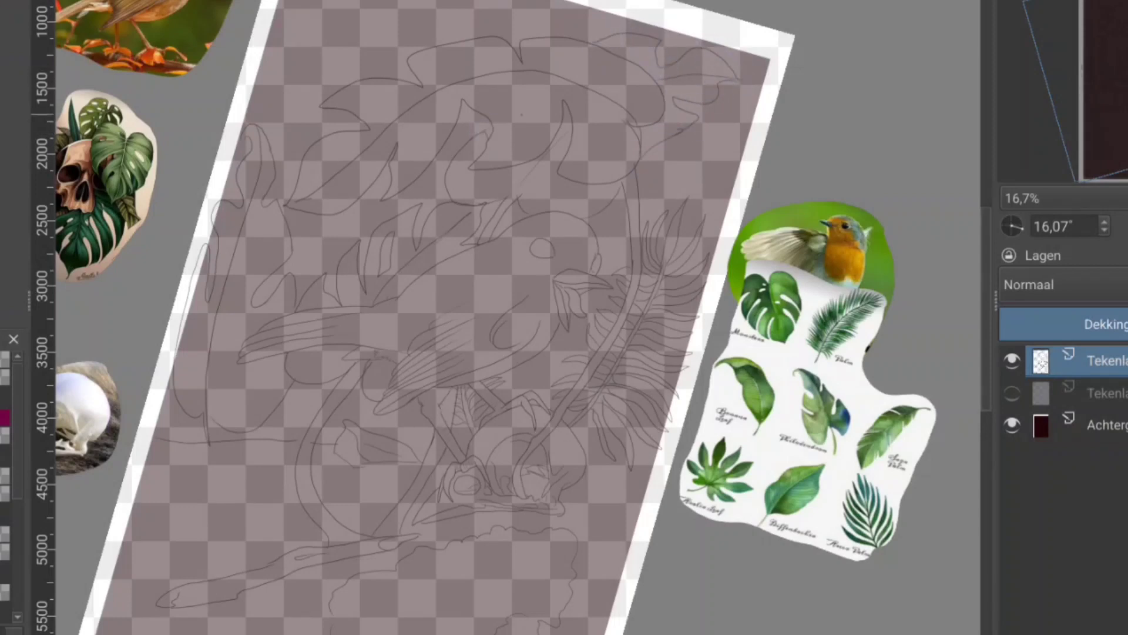
# Sketch the leaf's stem lines, then reset the canvas rotation to zero.
pyautogui.moveTo(629, 127); pyautogui.dragTo(643, 238)
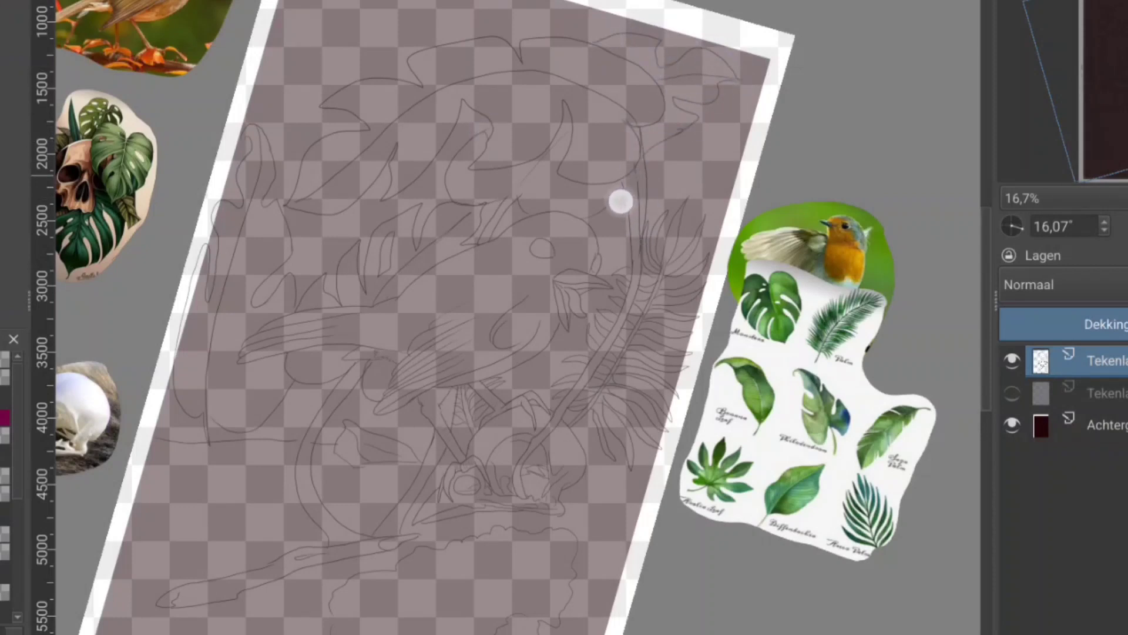
pyautogui.moveTo(621, 202); pyautogui.dragTo(637, 232)
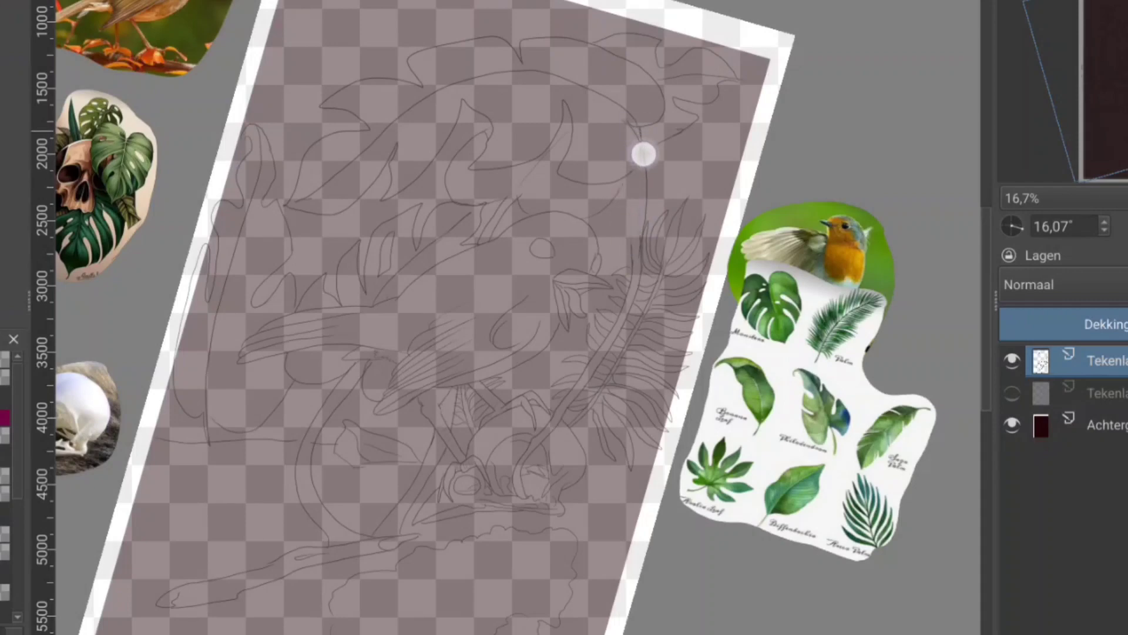
pyautogui.moveTo(635, 173); pyautogui.dragTo(633, 246)
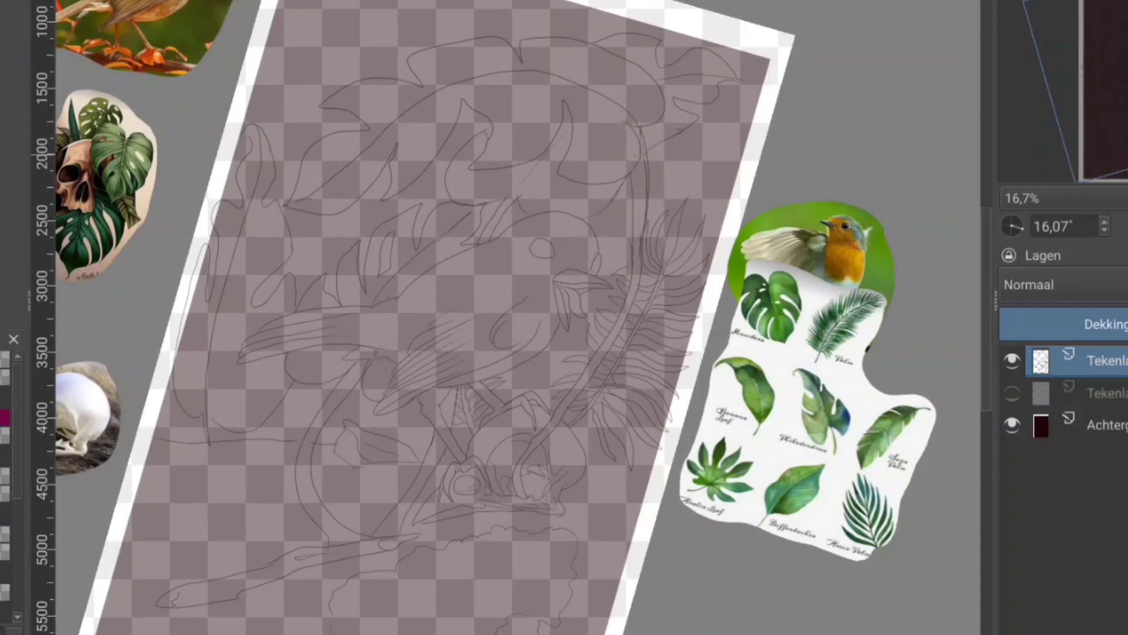
pyautogui.moveTo(528, 318); pyautogui.dragTo(593, 264)
pyautogui.press('5')
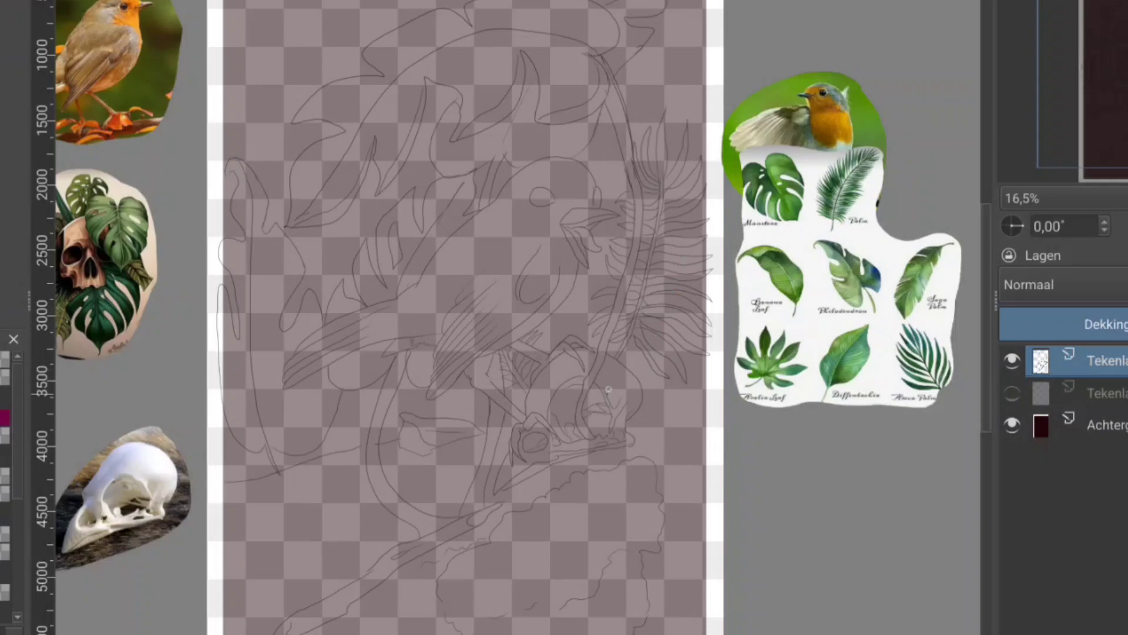
# Trace the top of the robin's eye outline in firmer pencil.
pyautogui.moveTo(529, 317); pyautogui.dragTo(640, 271)
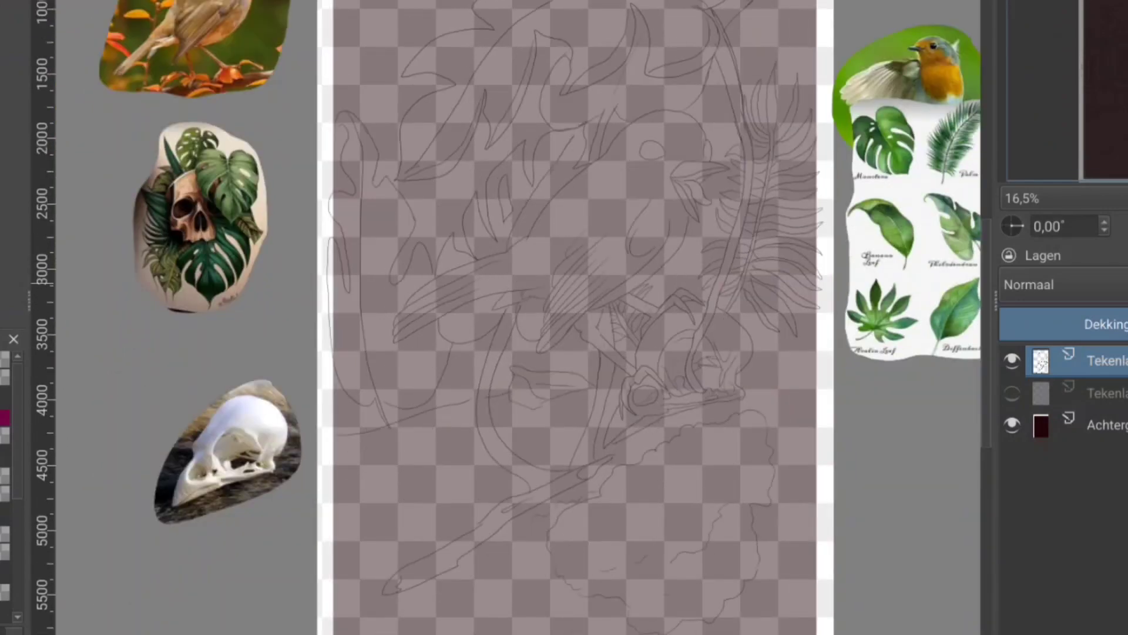
pyautogui.scroll(5, 564, 317)
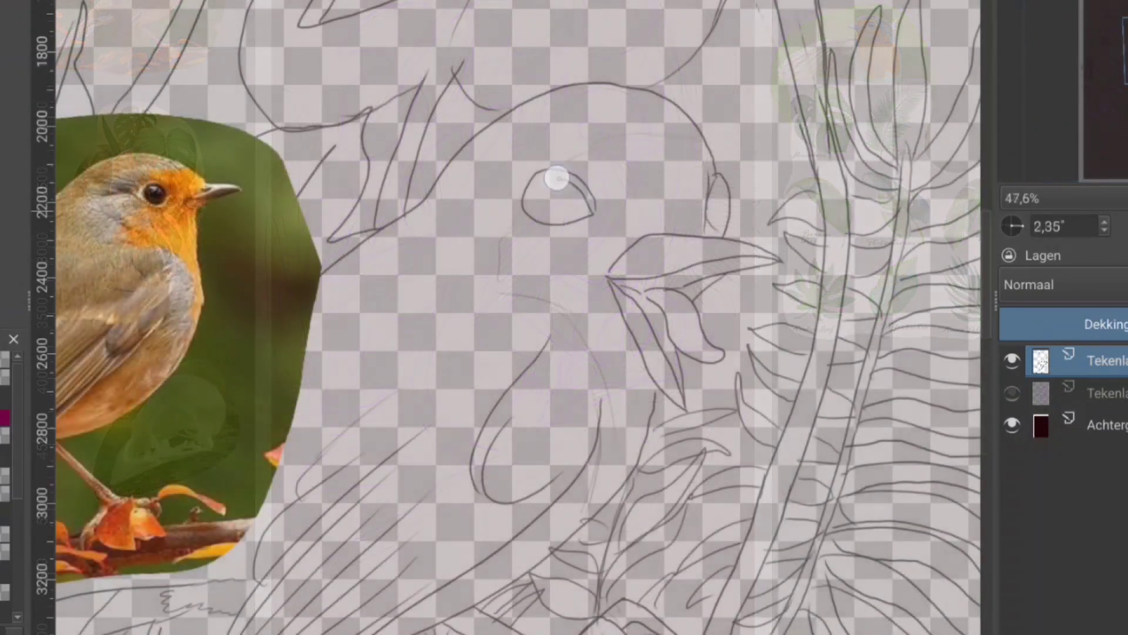
pyautogui.moveTo(536, 172); pyautogui.dragTo(564, 171)
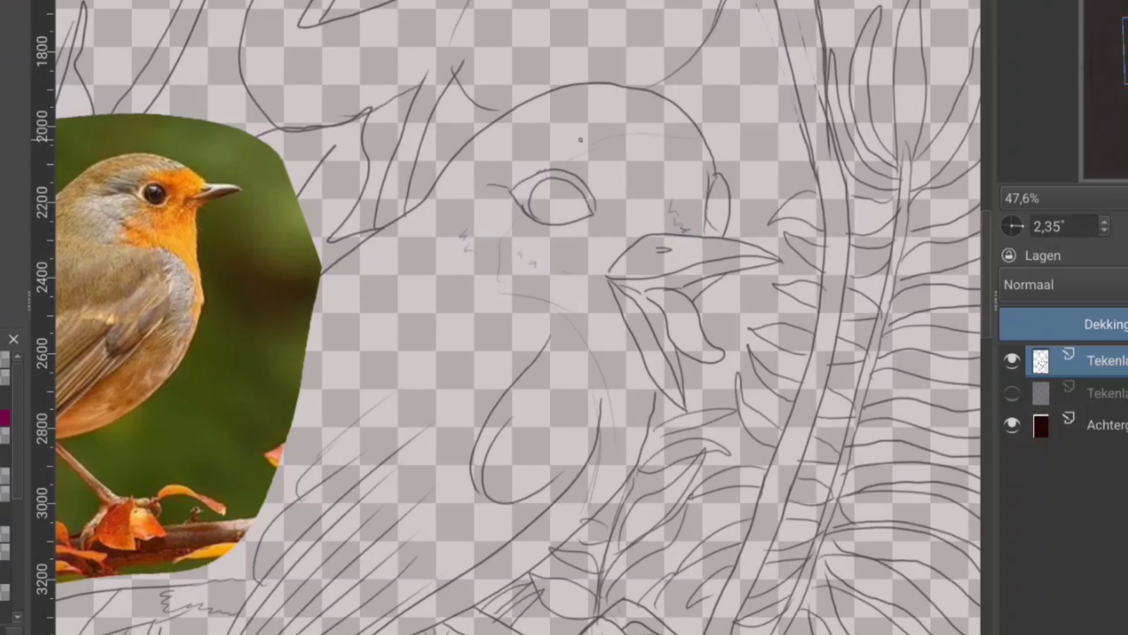
# Draw and darken the long diagonal line along the robin's wing.
pyautogui.moveTo(565, 125); pyautogui.dragTo(700, 43)
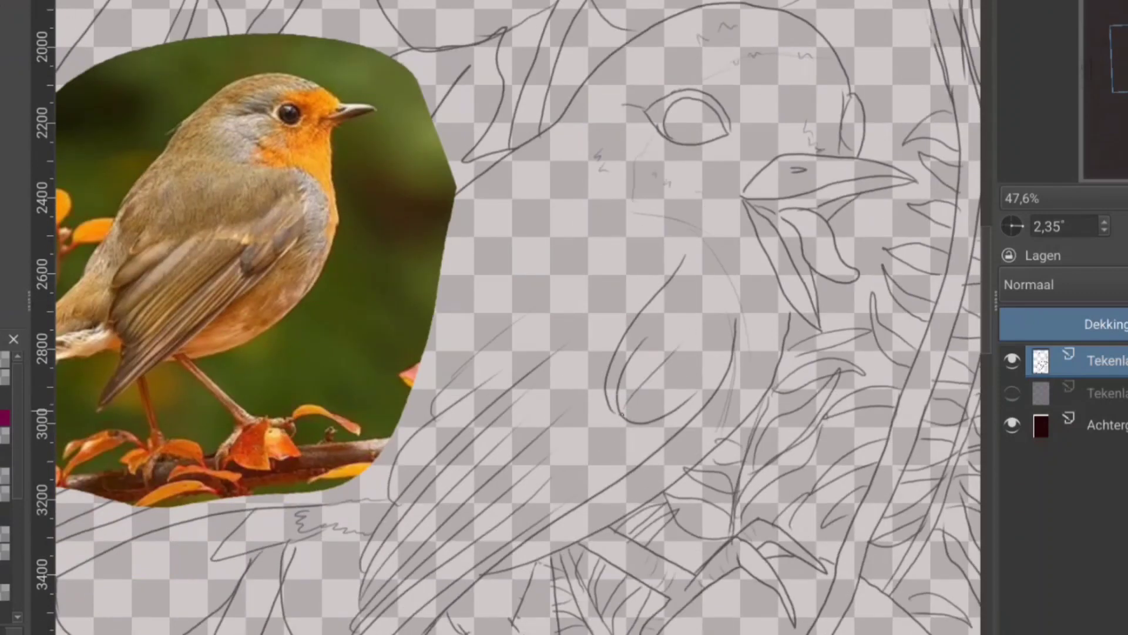
pyautogui.moveTo(728, 227); pyautogui.dragTo(705, 47)
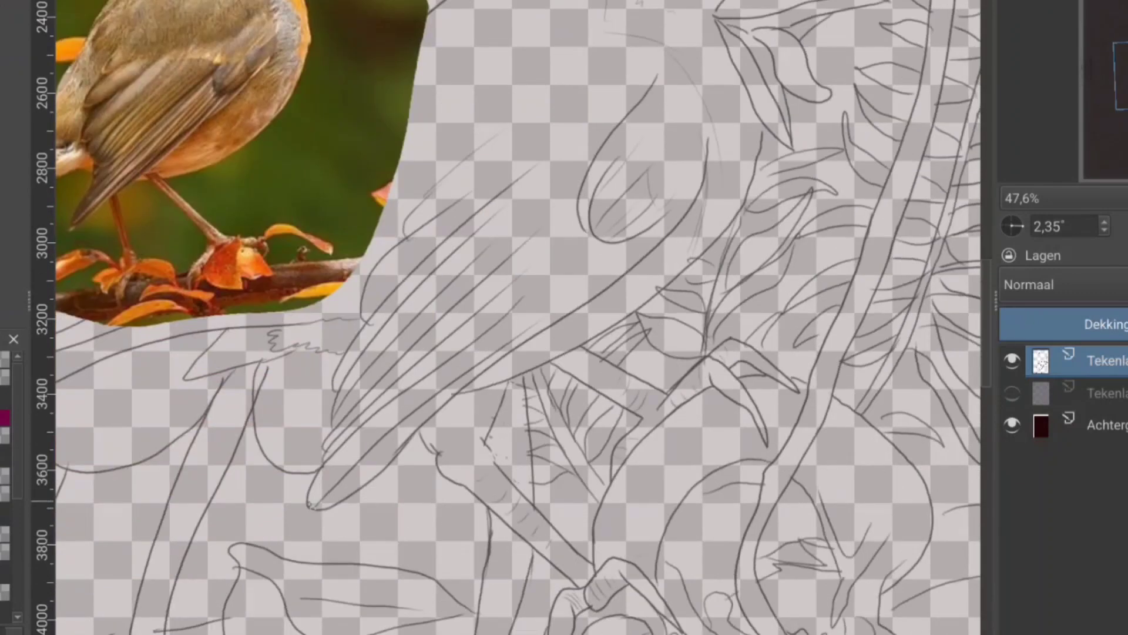
pyautogui.moveTo(312, 509); pyautogui.dragTo(671, 228)
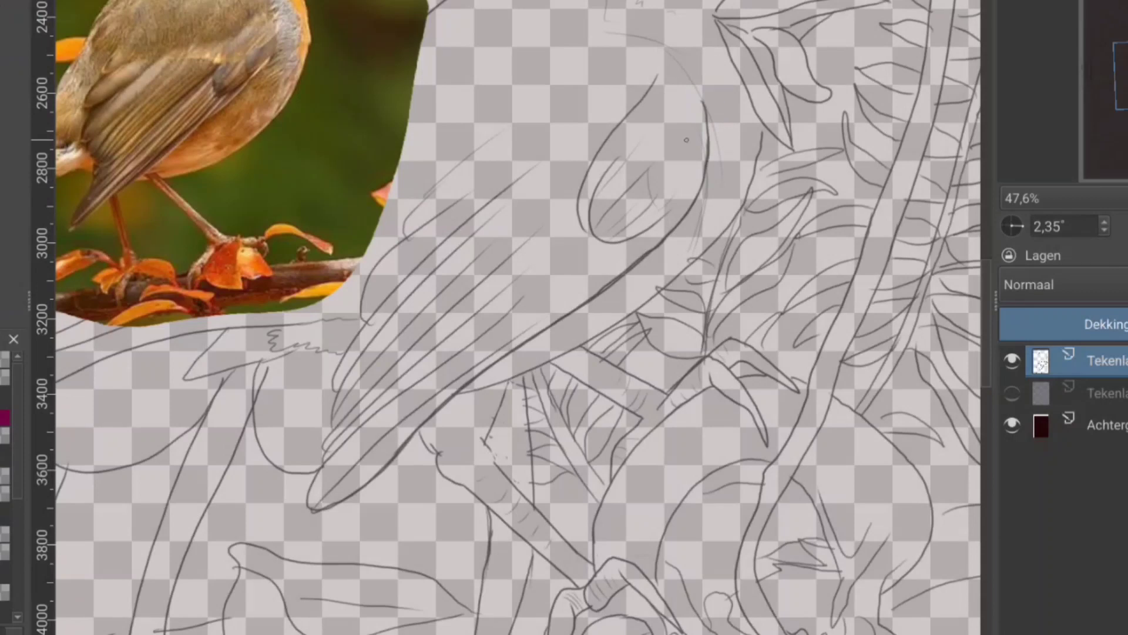
pyautogui.moveTo(647, 300); pyautogui.dragTo(731, 227)
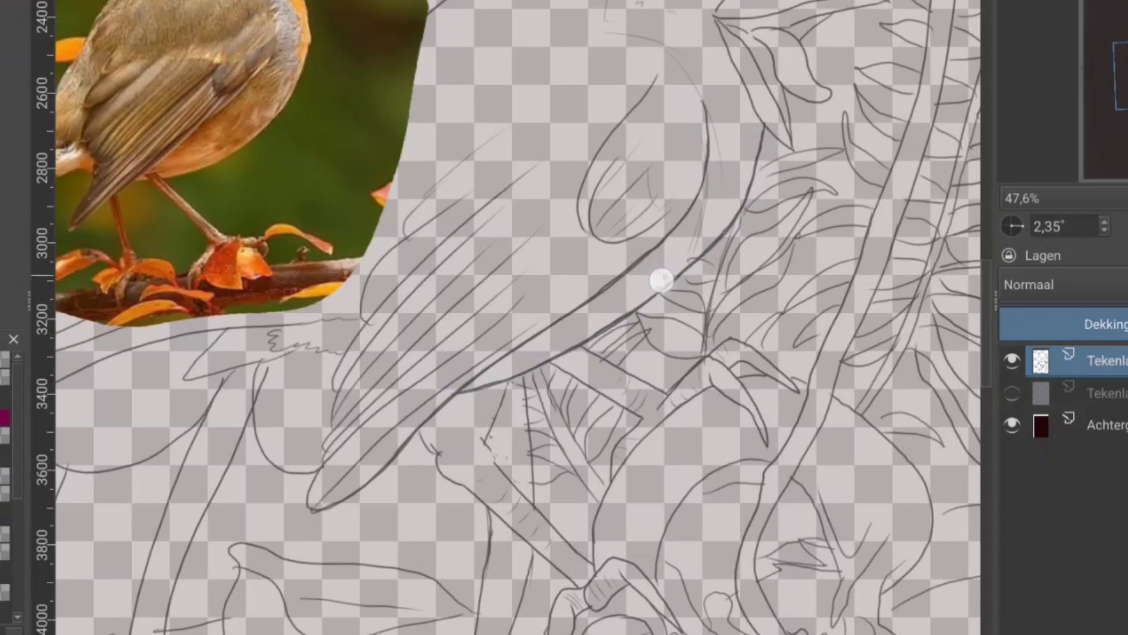
pyautogui.moveTo(677, 254); pyautogui.dragTo(728, 191)
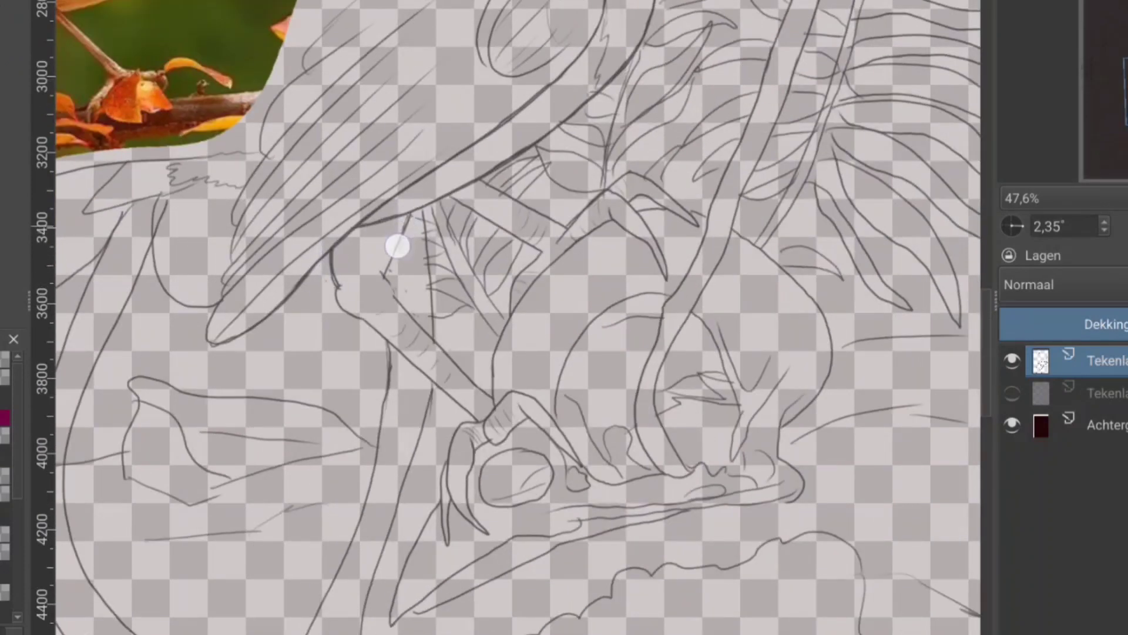
# Move the robin photo reference to the top-left, then add curved strokes on the robin's back and head.
pyautogui.scroll(-2, 505, 212)
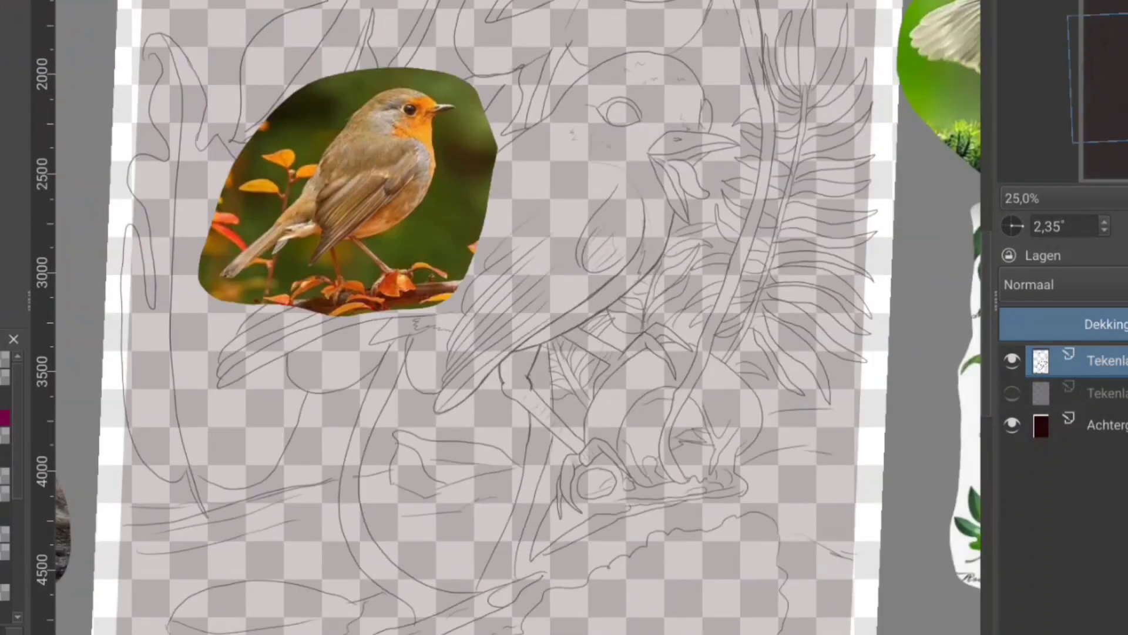
pyautogui.moveTo(339, 189); pyautogui.dragTo(201, 118)
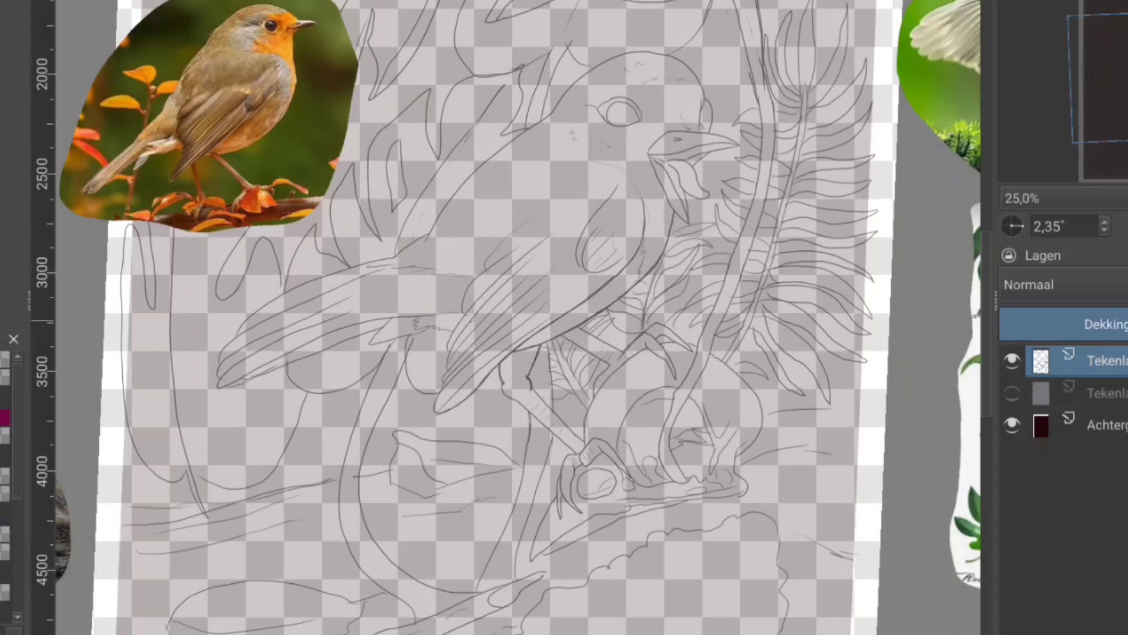
pyautogui.moveTo(483, 271); pyautogui.dragTo(528, 218)
pyautogui.moveTo(544, 121); pyautogui.dragTo(465, 172)
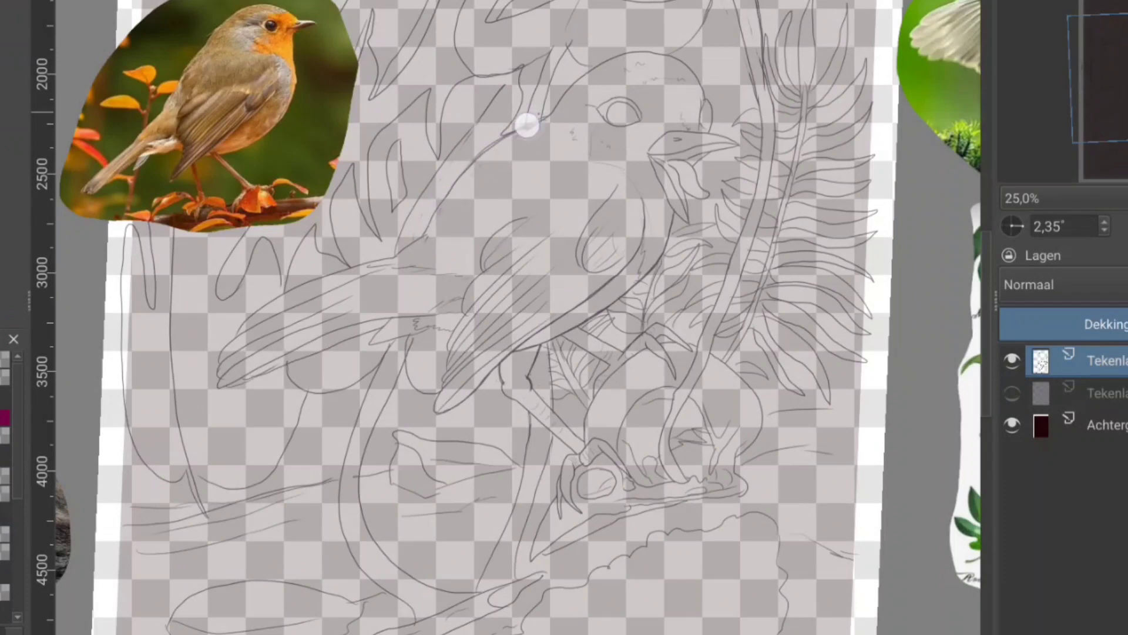
pyautogui.moveTo(524, 121); pyautogui.dragTo(426, 239)
pyautogui.moveTo(675, 71)
pyautogui.mouseDown()
pyautogui.moveTo(348, 83)
pyautogui.moveTo(340, 56)
pyautogui.mouseUp()
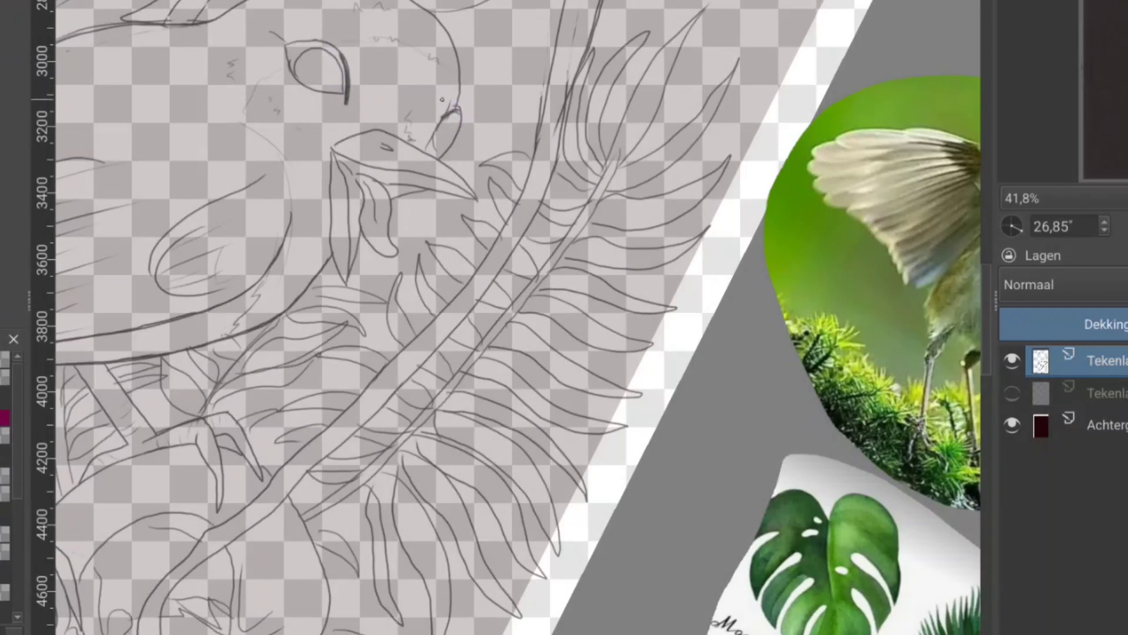
# Redraw the beak's left edge and add short strokes around it.
pyautogui.moveTo(685, 393); pyautogui.dragTo(695, 121)
pyautogui.moveTo(273, 189); pyautogui.dragTo(286, 319)
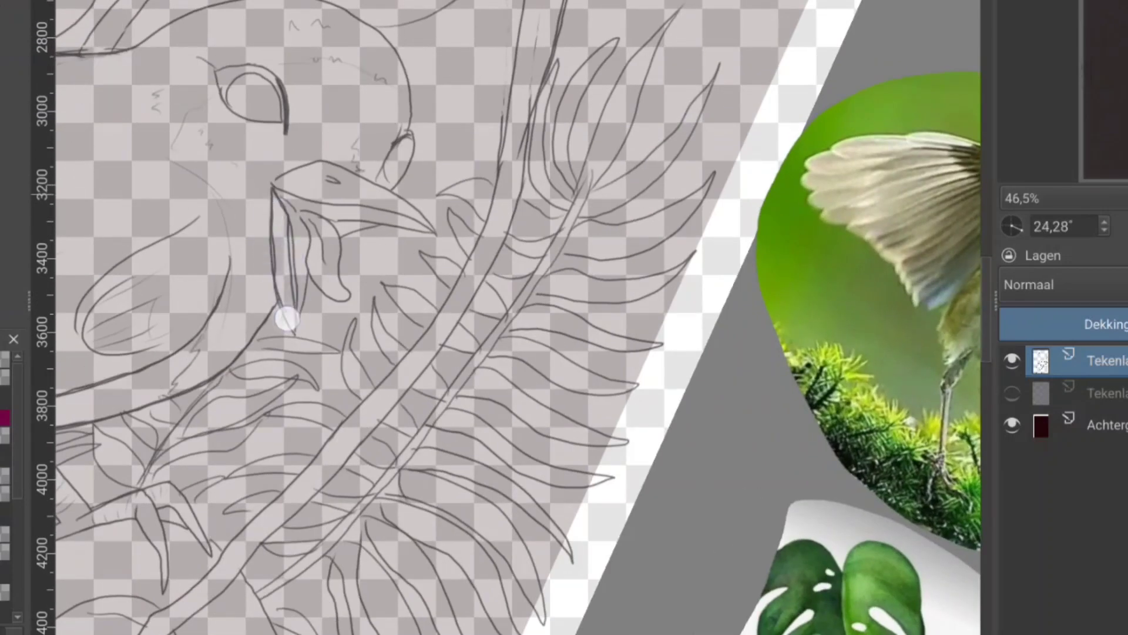
pyautogui.moveTo(295, 267); pyautogui.dragTo(297, 311)
pyautogui.moveTo(282, 235); pyautogui.dragTo(306, 317)
pyautogui.moveTo(278, 257); pyautogui.dragTo(142, 233)
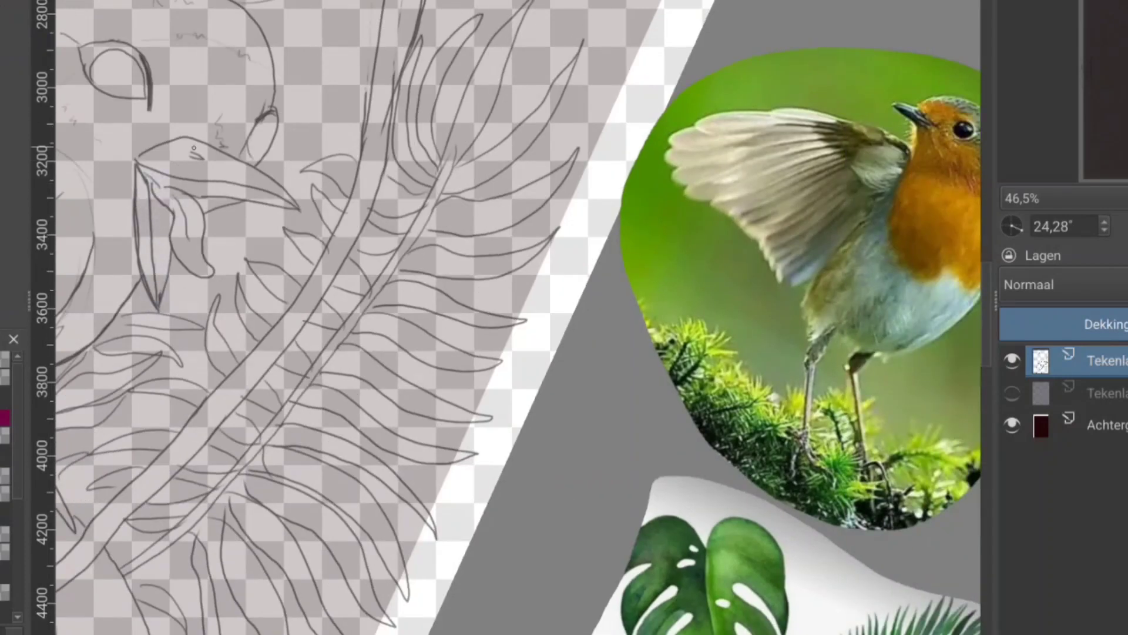
# Darken the beak edge and eye mark, and add inner lines in the lower beak.
pyautogui.moveTo(529, 317)
pyautogui.mouseDown()
pyautogui.moveTo(318, 231)
pyautogui.moveTo(307, 257)
pyautogui.moveTo(286, 251)
pyautogui.mouseUp()
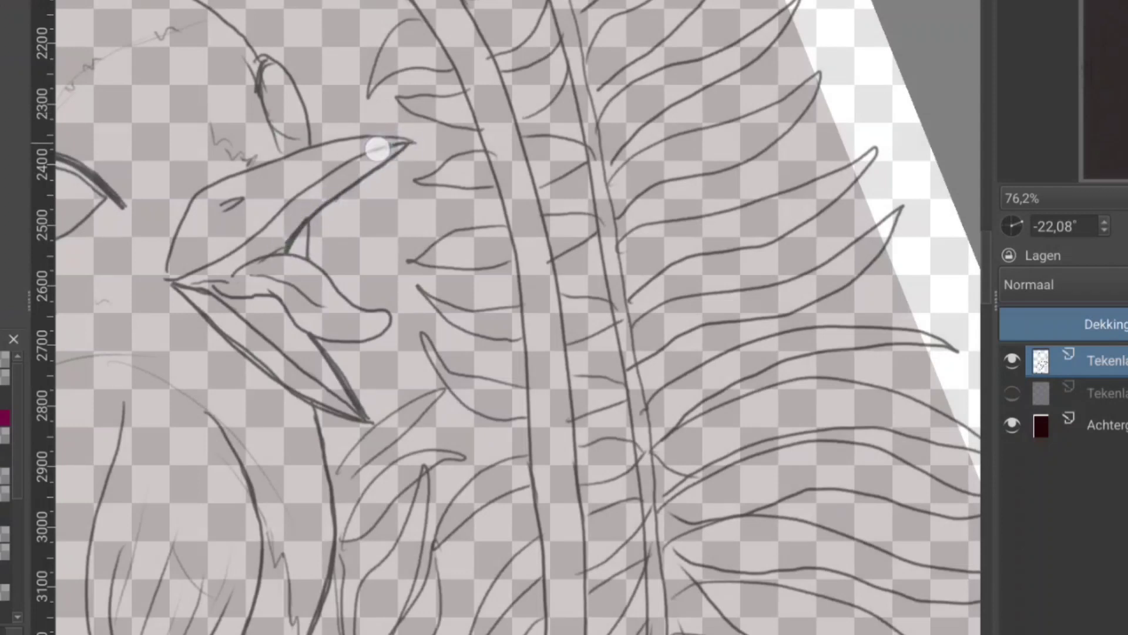
pyautogui.moveTo(405, 143)
pyautogui.mouseDown()
pyautogui.moveTo(258, 230)
pyautogui.moveTo(212, 221)
pyautogui.mouseUp()
pyautogui.moveTo(277, 312); pyautogui.dragTo(323, 383)
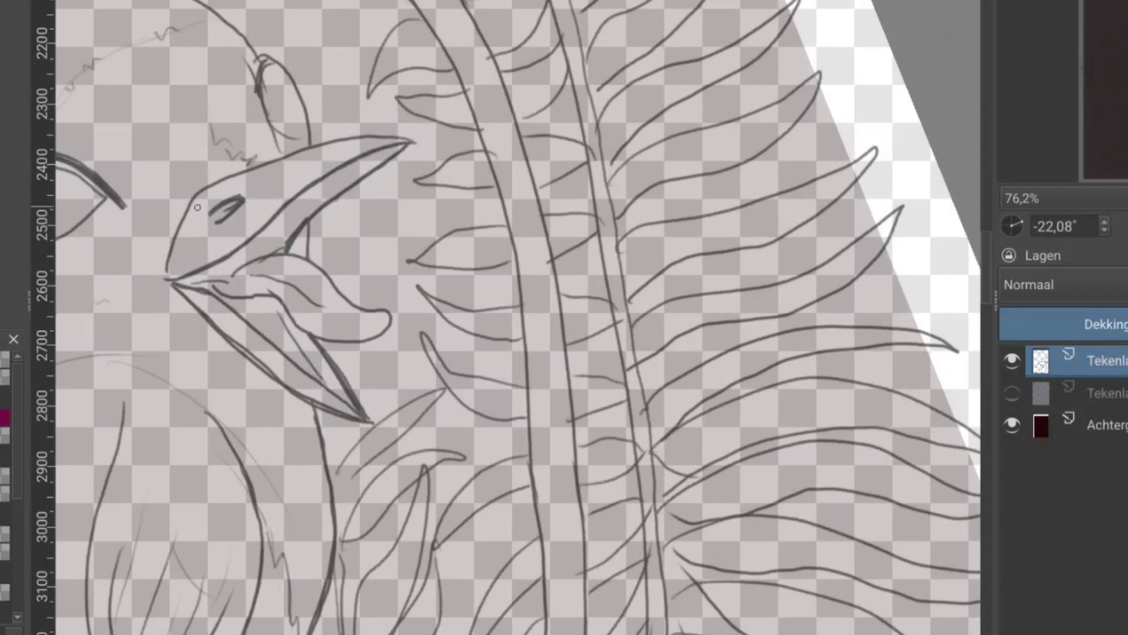
pyautogui.scroll(-5, 518, 318)
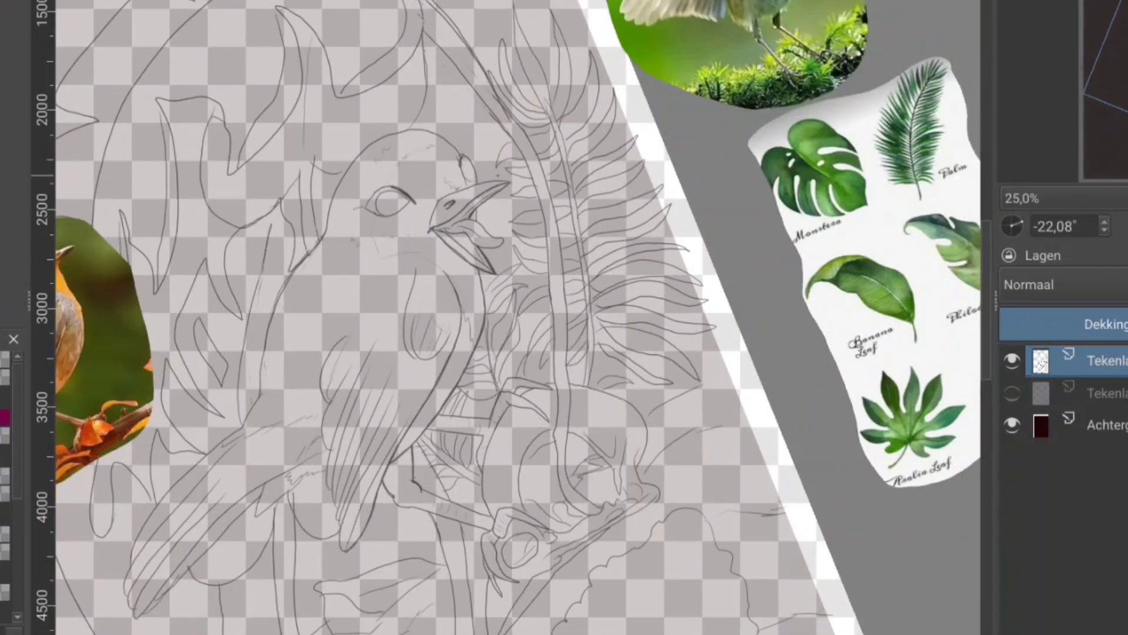
pyautogui.click(1075, 392)
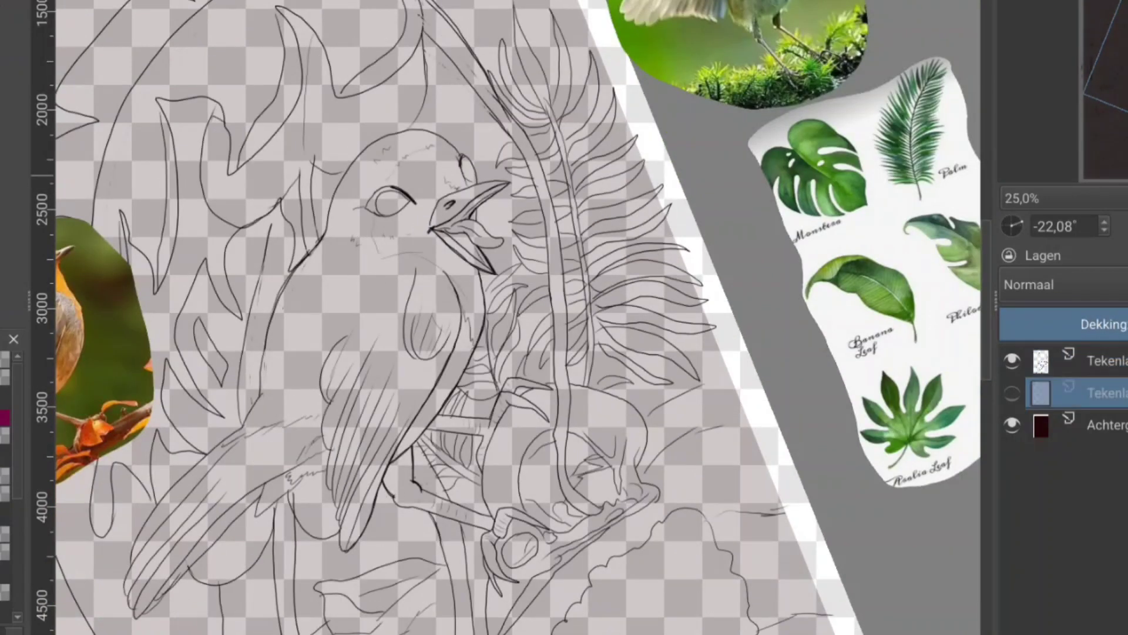
# On the top Tekenlaag layer, ink the leaf edge strokes and the top contour line.
pyautogui.scroll(5, 517, 317)
pyautogui.click(466, 93)
pyautogui.click(1075, 361)
pyautogui.moveTo(464, 62); pyautogui.dragTo(472, 138)
pyautogui.moveTo(499, 80); pyautogui.dragTo(538, 147)
pyautogui.moveTo(249, 52)
pyautogui.mouseDown()
pyautogui.moveTo(462, 56)
pyautogui.moveTo(763, 96)
pyautogui.mouseUp()
# Ink the robin's left and right claw outlines and the claw line over the skull.
pyautogui.moveTo(654, 179)
pyautogui.mouseDown()
pyautogui.moveTo(705, 202)
pyautogui.moveTo(686, 320)
pyautogui.mouseUp()
pyautogui.moveTo(680, 206); pyautogui.dragTo(676, 340)
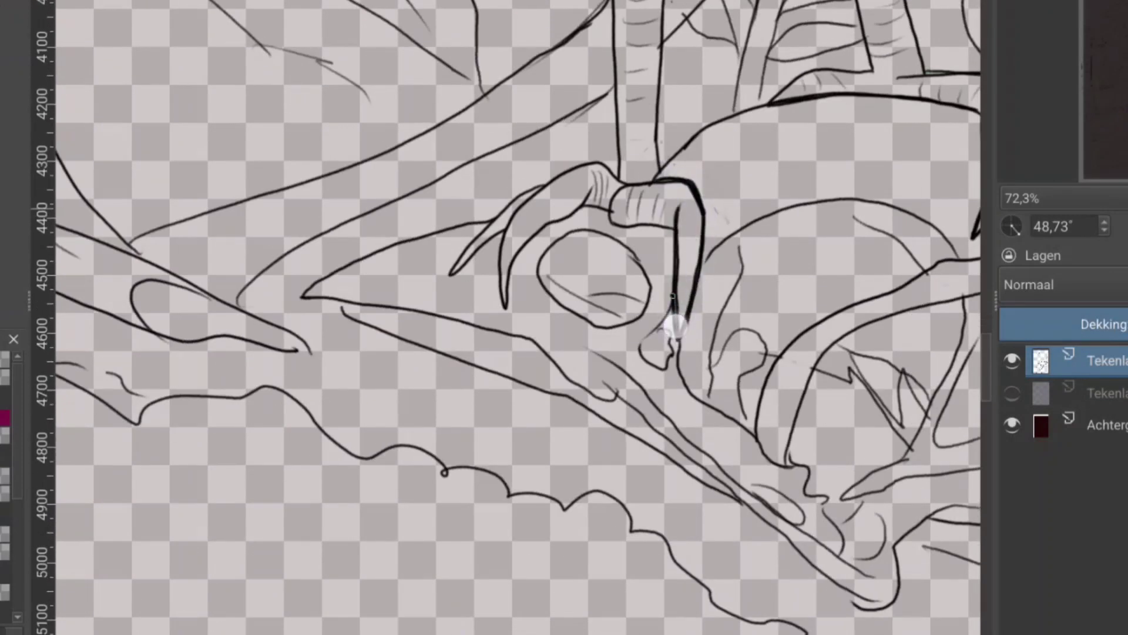
pyautogui.moveTo(612, 209); pyautogui.dragTo(496, 240)
pyautogui.moveTo(529, 197)
pyautogui.mouseDown()
pyautogui.moveTo(460, 267)
pyautogui.moveTo(490, 222)
pyautogui.mouseUp()
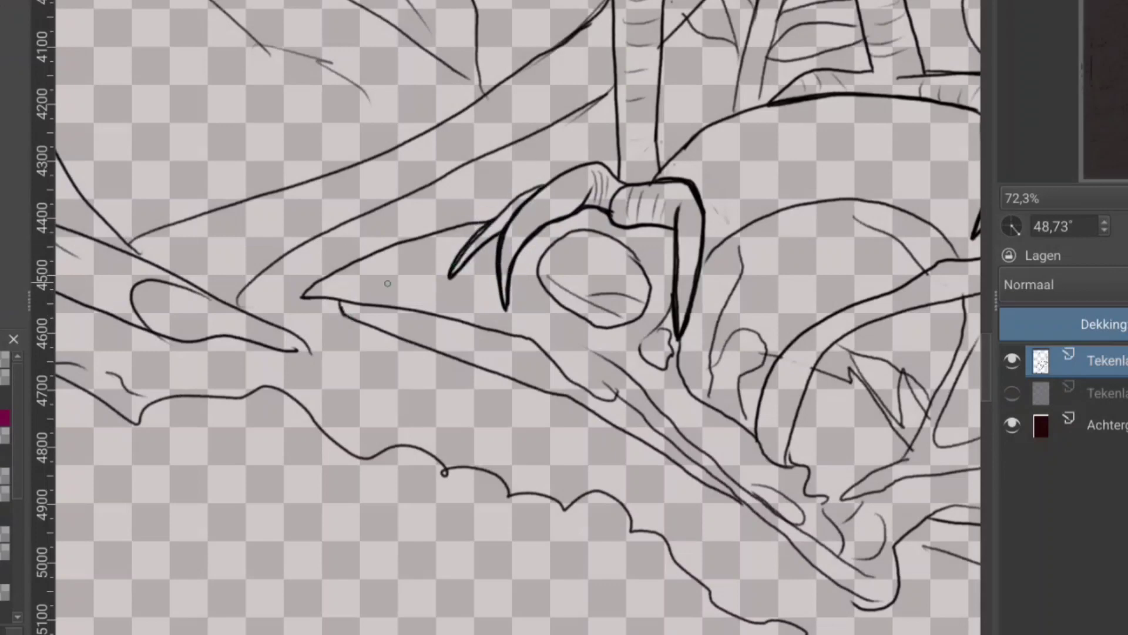
pyautogui.moveTo(345, 113)
pyautogui.mouseDown()
pyautogui.moveTo(370, 329)
pyautogui.moveTo(329, 582)
pyautogui.mouseUp()
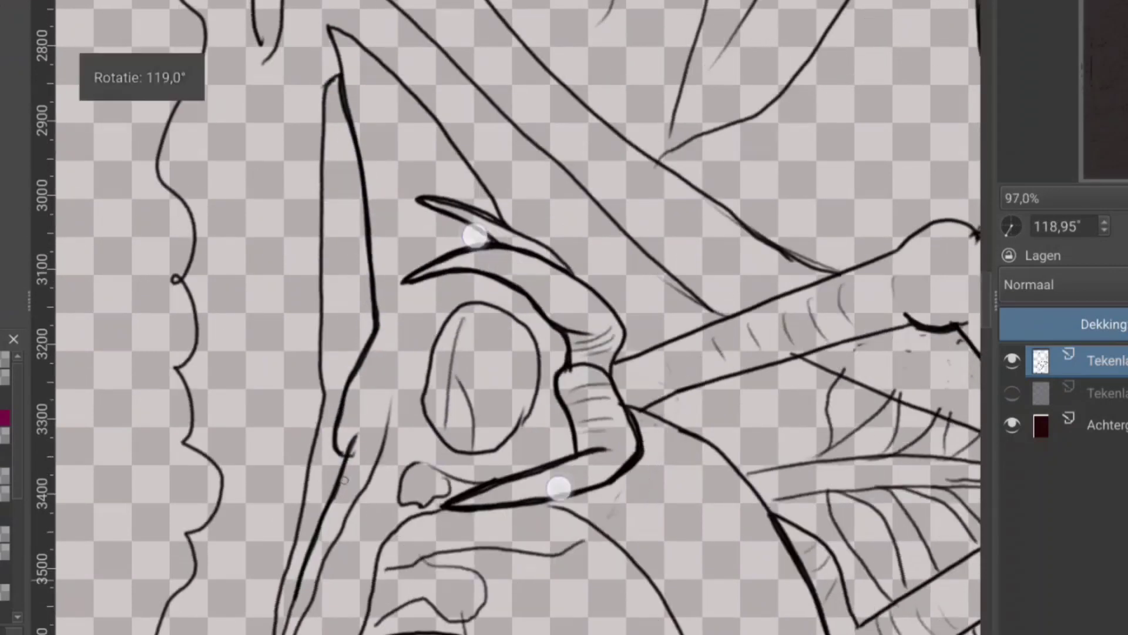
# Ink the skull's snout, wavy mouth line, eye socket and short hatching strokes.
pyautogui.scroll(-2, 470, 353)
pyautogui.moveTo(272, 479); pyautogui.dragTo(227, 597)
pyautogui.scroll(-3, 532, 548)
pyautogui.scroll(3, 532, 548)
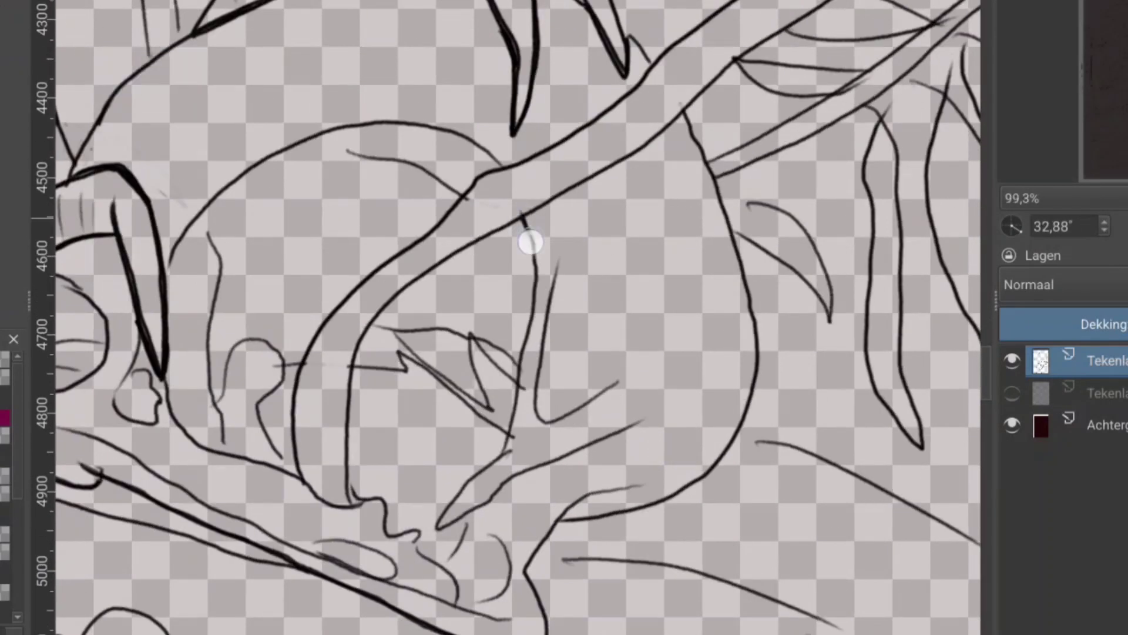
pyautogui.moveTo(529, 239)
pyautogui.mouseDown()
pyautogui.moveTo(453, 496)
pyautogui.moveTo(420, 534)
pyautogui.moveTo(159, 411)
pyautogui.moveTo(292, 139)
pyautogui.moveTo(411, 123)
pyautogui.moveTo(499, 167)
pyautogui.mouseUp()
pyautogui.moveTo(639, 421); pyautogui.dragTo(493, 492)
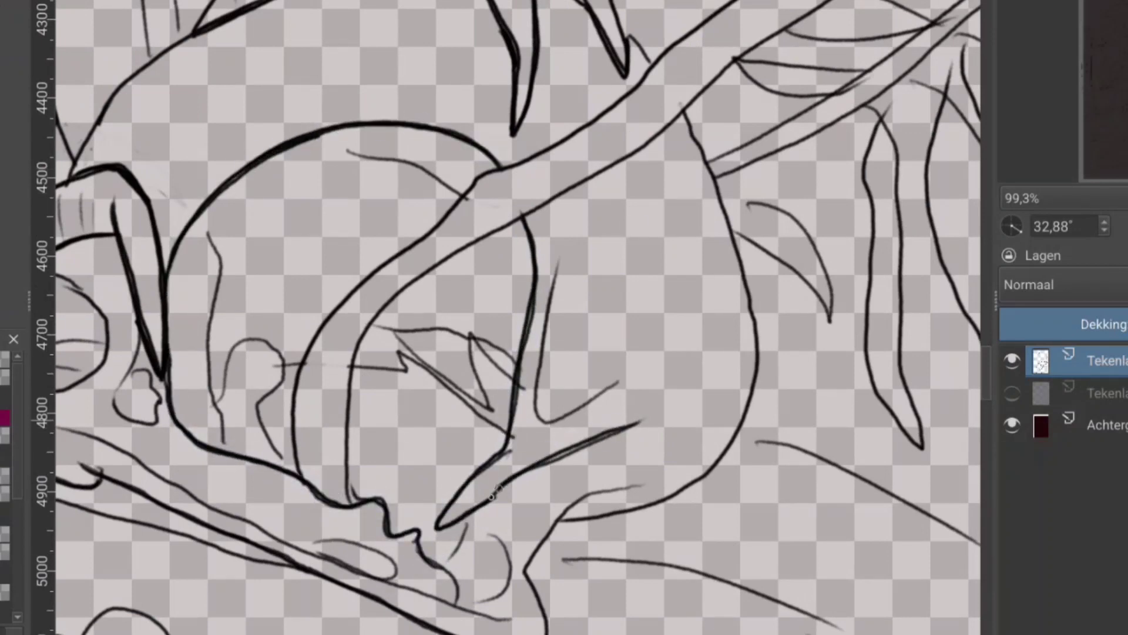
pyautogui.scroll(-1, 569, 510)
pyautogui.moveTo(645, 359)
pyautogui.mouseDown()
pyautogui.moveTo(523, 411)
pyautogui.moveTo(631, 452)
pyautogui.mouseUp()
pyautogui.moveTo(403, 377)
pyautogui.mouseDown()
pyautogui.moveTo(580, 284)
pyautogui.moveTo(646, 272)
pyautogui.moveTo(549, 315)
pyautogui.moveTo(541, 338)
pyautogui.mouseUp()
pyautogui.scroll(-1, 664, 254)
# Ink the edges of the pointed monstera leaf lobe above the robin's head.
pyautogui.scroll(-4, 664, 254)
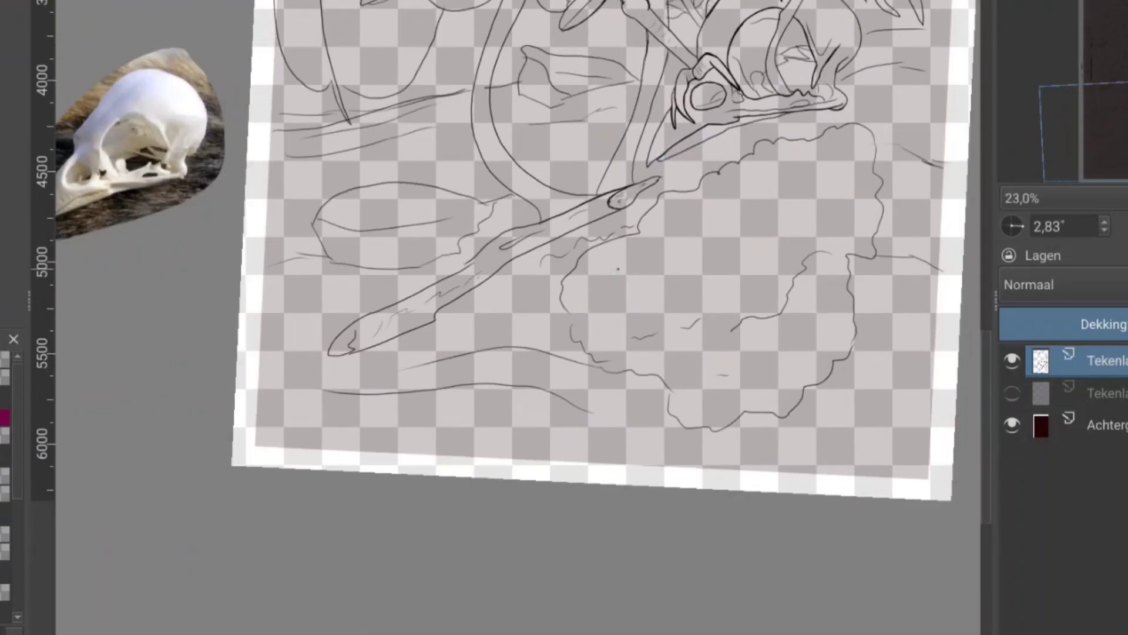
pyautogui.moveTo(735, 252)
pyautogui.mouseDown()
pyautogui.moveTo(683, 366)
pyautogui.moveTo(781, 283)
pyautogui.mouseUp()
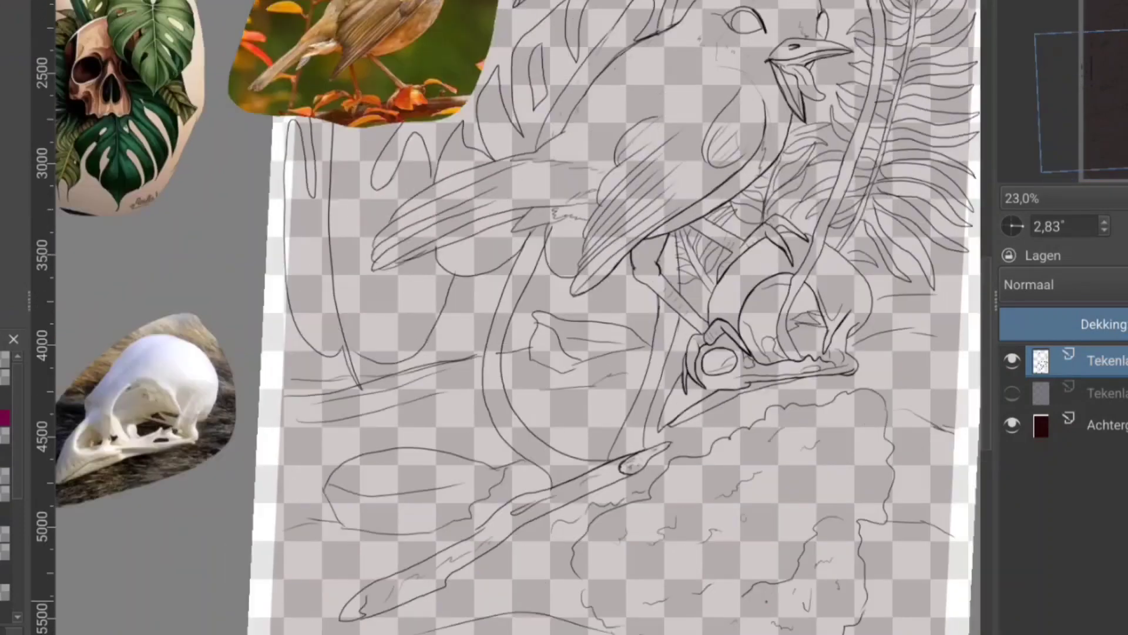
pyautogui.scroll(3, 781, 282)
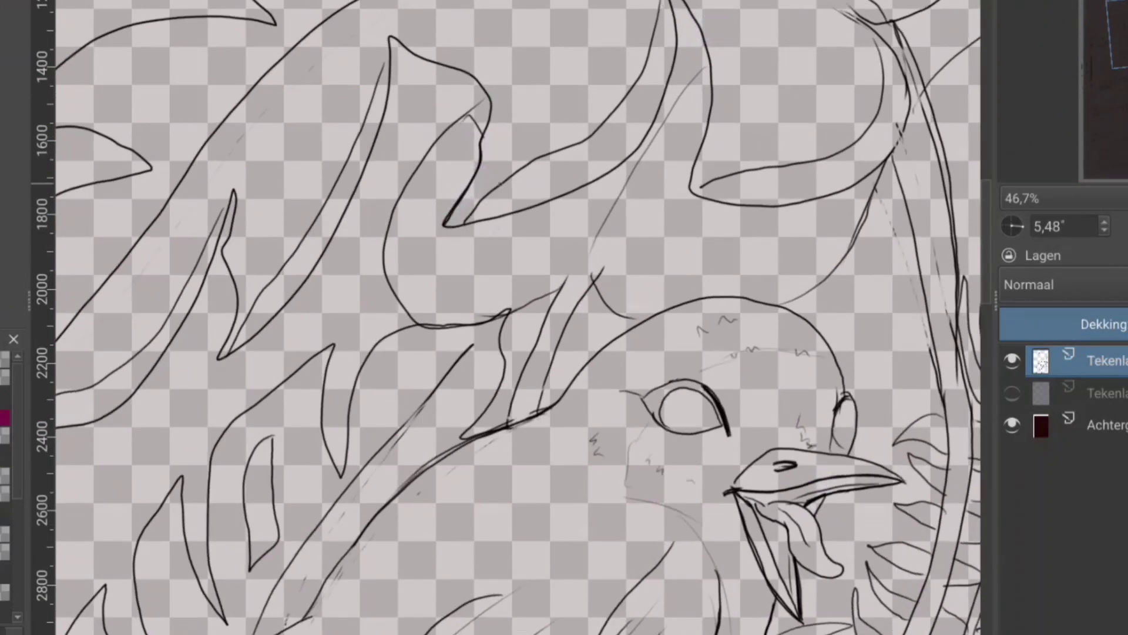
pyautogui.scroll(3, 781, 282)
pyautogui.moveTo(360, 215)
pyautogui.mouseDown()
pyautogui.moveTo(567, 168)
pyautogui.moveTo(646, 123)
pyautogui.mouseUp()
pyautogui.moveTo(646, 124)
pyautogui.mouseDown()
pyautogui.moveTo(562, 329)
pyautogui.moveTo(670, 143)
pyautogui.moveTo(649, 354)
pyautogui.moveTo(494, 290)
pyautogui.mouseUp()
pyautogui.moveTo(486, 325)
pyautogui.mouseDown()
pyautogui.moveTo(570, 355)
pyautogui.moveTo(811, 246)
pyautogui.moveTo(711, 79)
pyautogui.mouseUp()
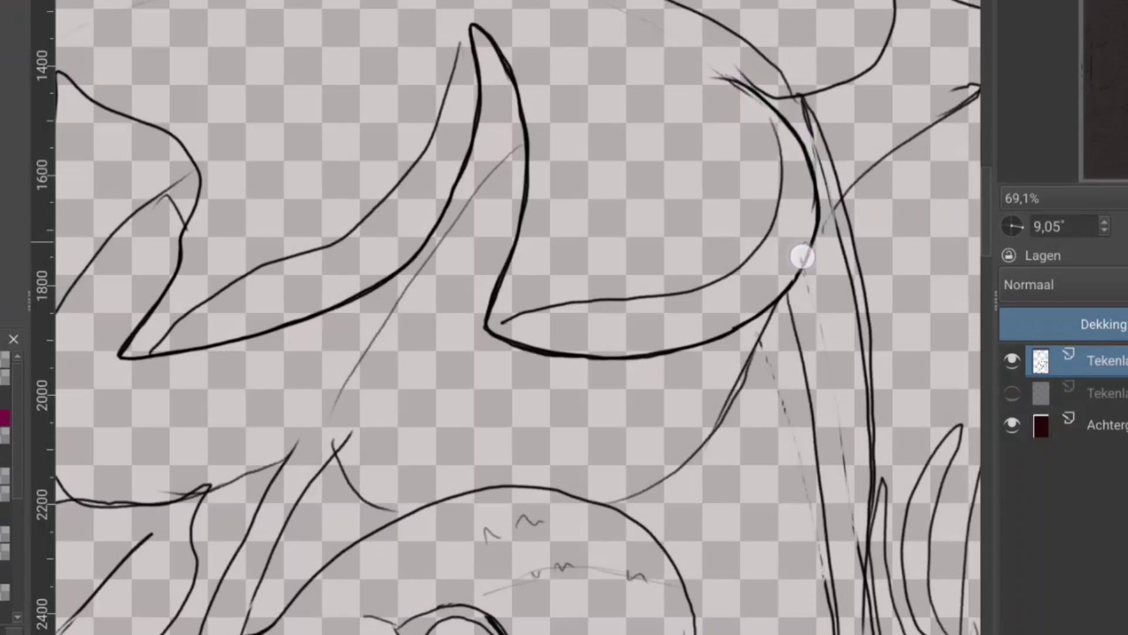
# Erase leftover sketch lines beside the leaf lobe and ink over its stem.
pyautogui.moveTo(802, 257)
pyautogui.mouseDown()
pyautogui.moveTo(826, 575)
pyautogui.moveTo(837, 428)
pyautogui.mouseUp()
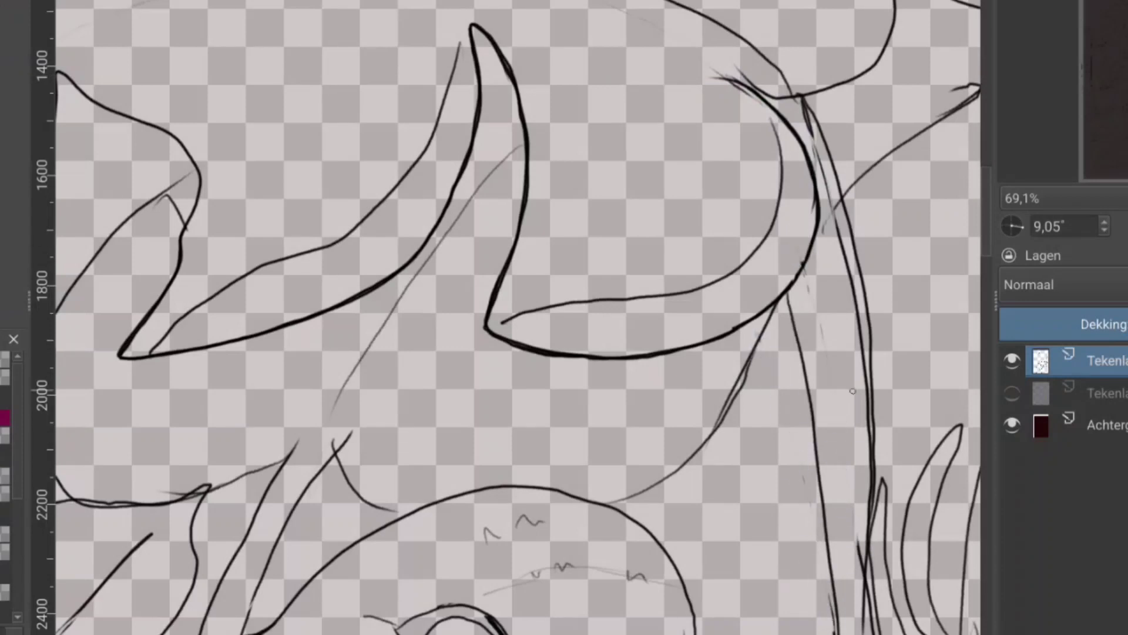
pyautogui.moveTo(761, 351)
pyautogui.mouseDown()
pyautogui.moveTo(741, 387)
pyautogui.moveTo(734, 167)
pyautogui.moveTo(617, 190)
pyautogui.mouseUp()
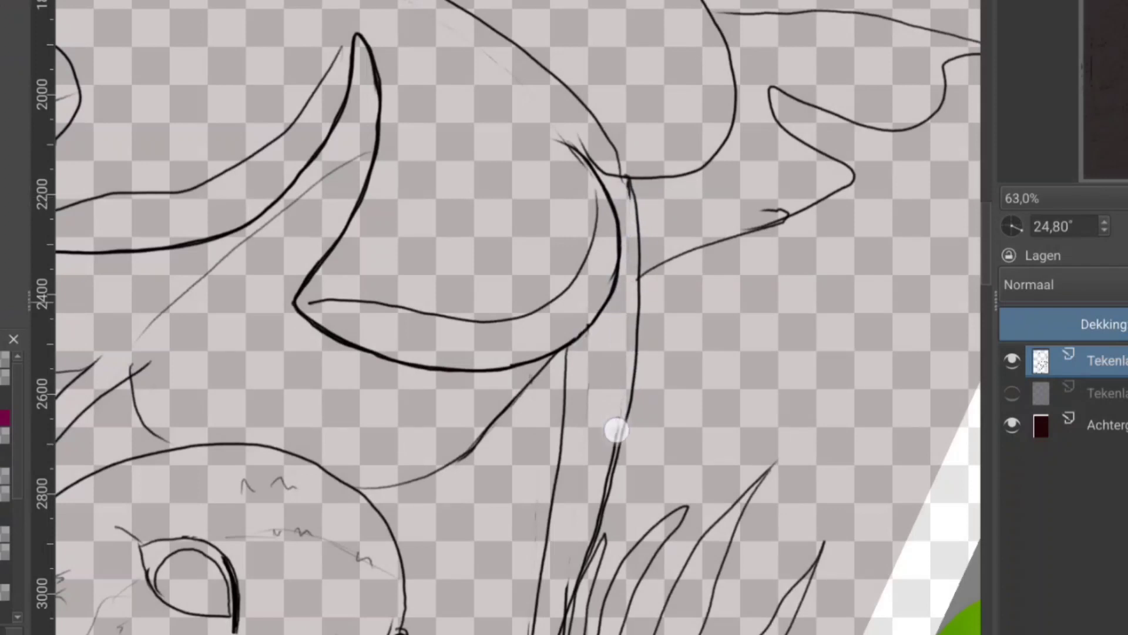
pyautogui.scroll(-5, 617, 428)
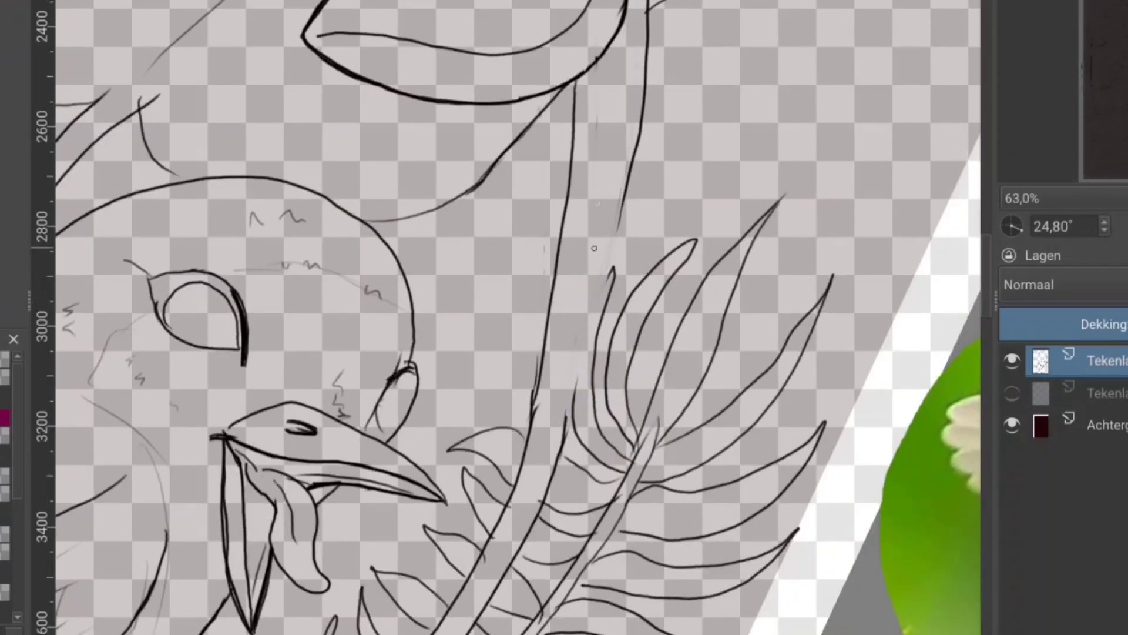
pyautogui.moveTo(643, 151); pyautogui.dragTo(567, 393)
pyautogui.scroll(5, 534, 423)
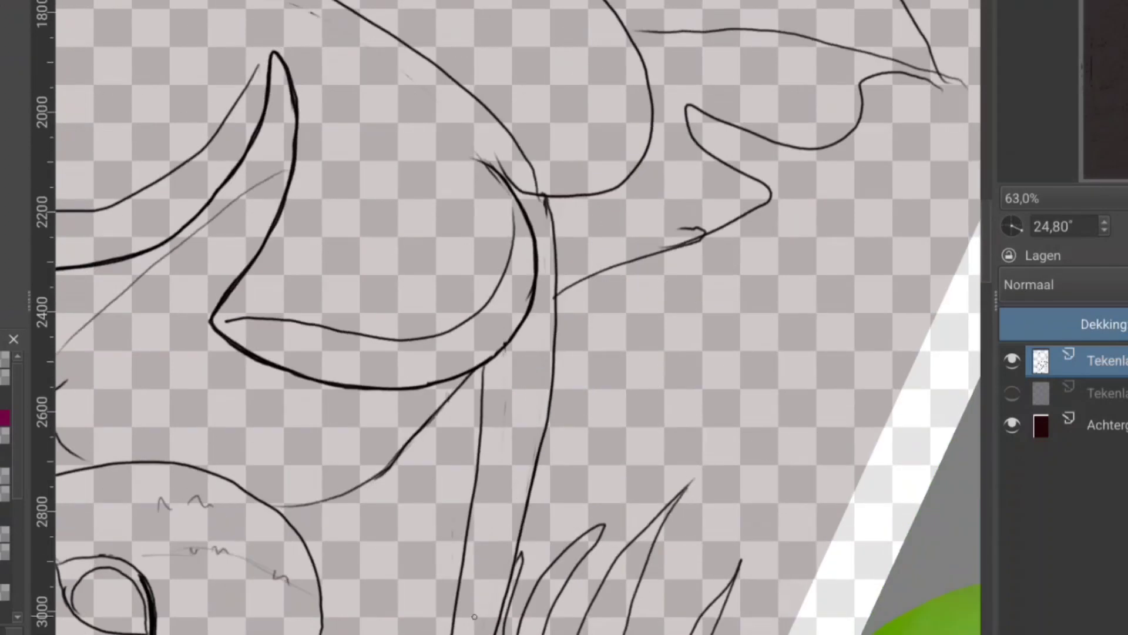
pyautogui.scroll(5, 685, 443)
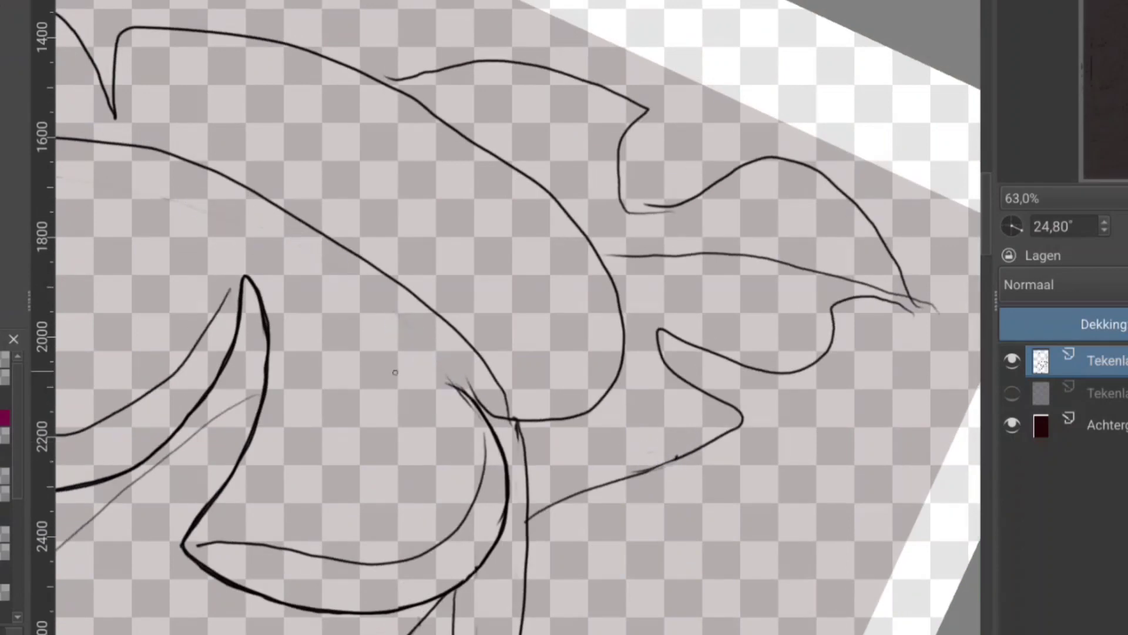
pyautogui.scroll(-3, 395, 372)
pyautogui.scroll(-8, 529, 300)
# Ink the thicker branch line, the robin's head arc and the beak outline down to the throat.
pyautogui.scroll(-3, 529, 300)
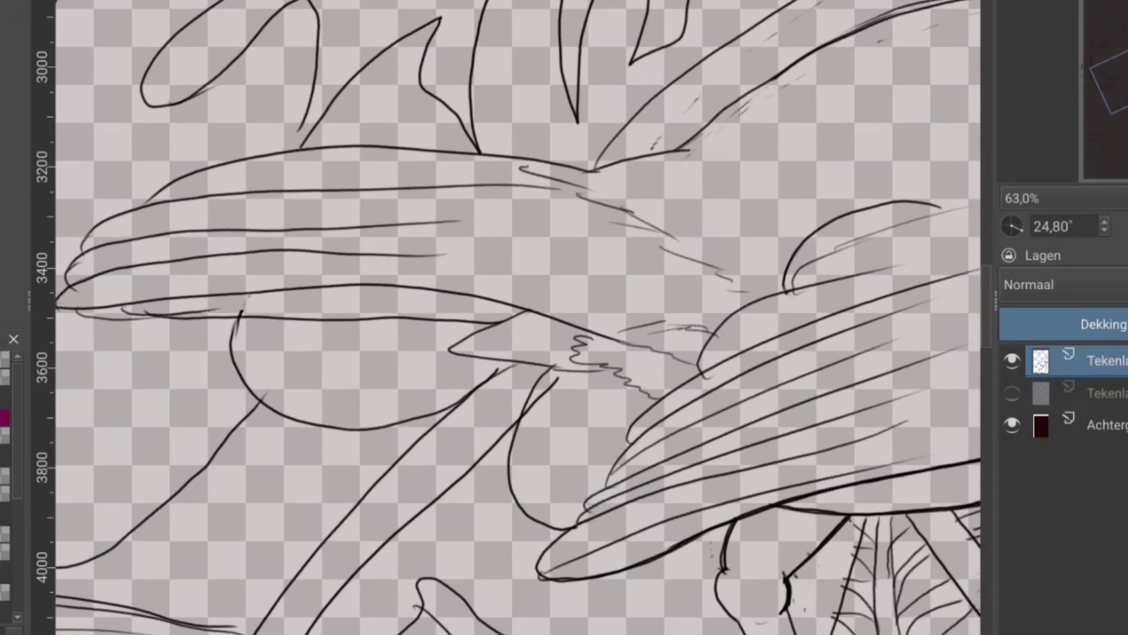
pyautogui.scroll(3, 473, 293)
pyautogui.moveTo(332, 303); pyautogui.dragTo(473, 233)
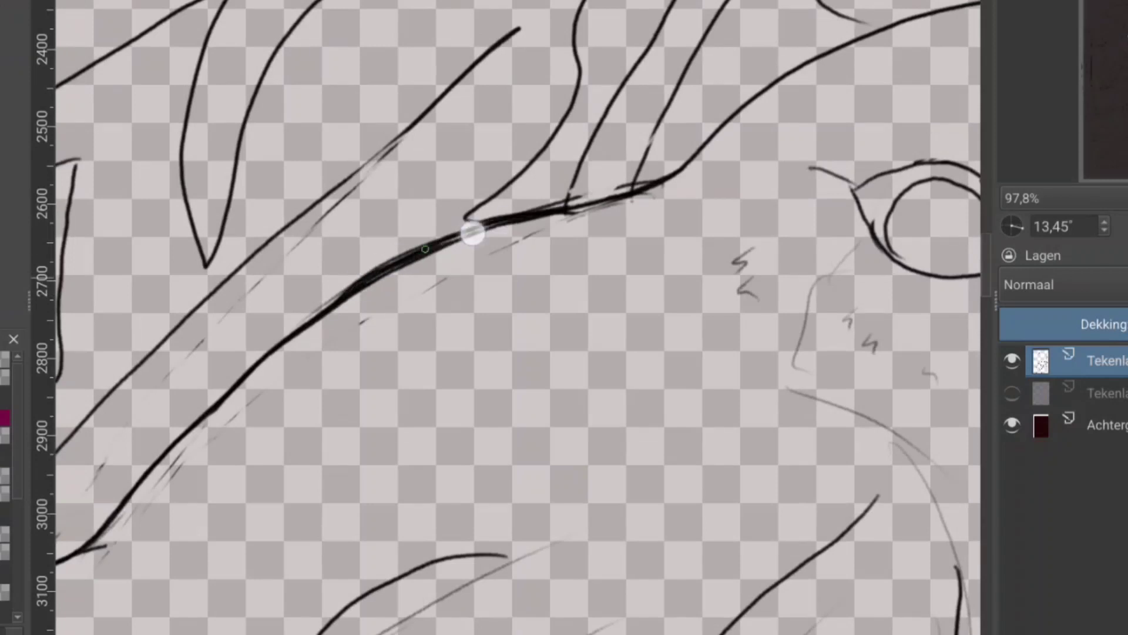
pyautogui.moveTo(761, 387)
pyautogui.mouseDown()
pyautogui.moveTo(680, 221)
pyautogui.moveTo(383, 184)
pyautogui.moveTo(147, 344)
pyautogui.mouseUp()
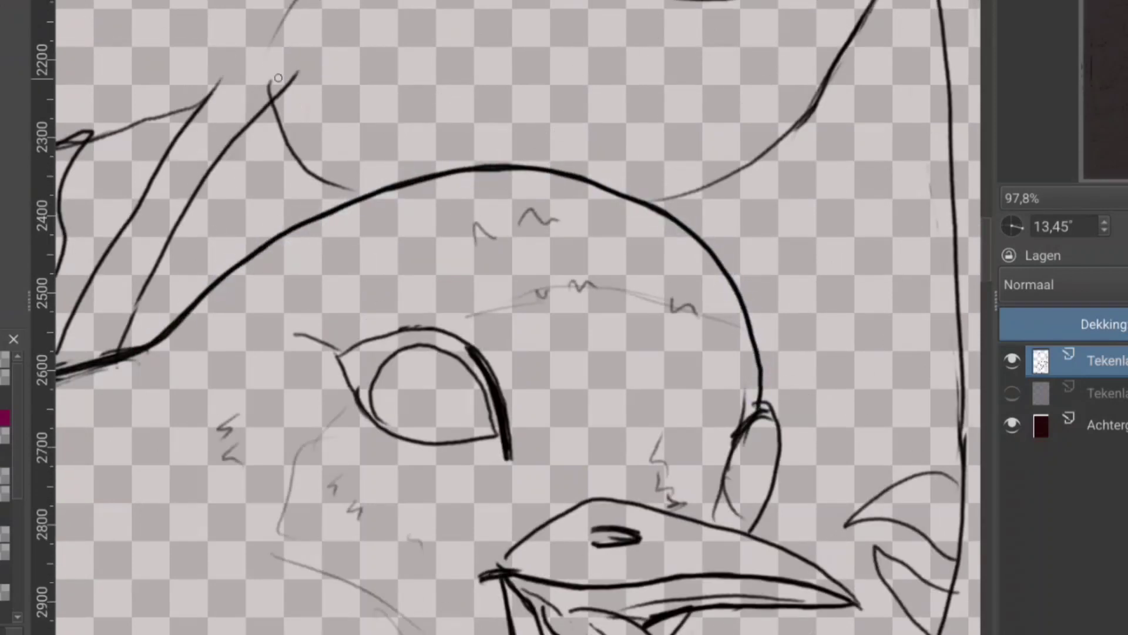
pyautogui.scroll(-5, 564, 317)
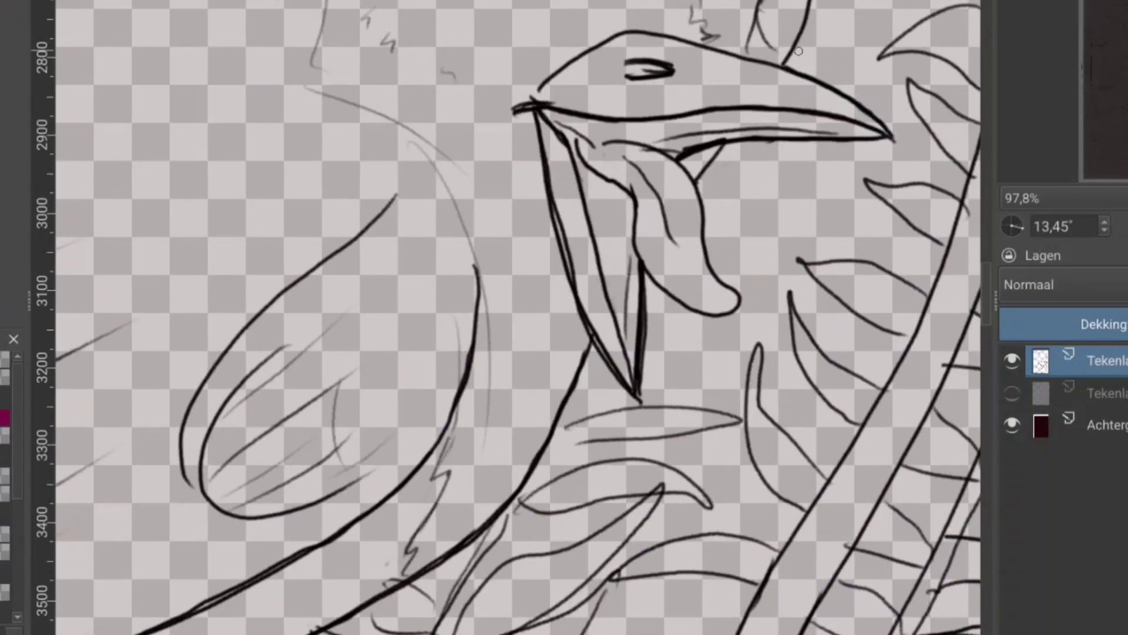
pyautogui.moveTo(640, 139); pyautogui.dragTo(588, 208)
pyautogui.moveTo(670, 138)
pyautogui.mouseDown()
pyautogui.moveTo(406, 376)
pyautogui.moveTo(382, 453)
pyautogui.mouseUp()
pyautogui.scroll(-2, 726, 310)
# Ink the wing feather lines and the zigzag fur below them in bold black.
pyautogui.moveTo(688, 455)
pyautogui.mouseDown()
pyautogui.moveTo(763, 163)
pyautogui.moveTo(510, 110)
pyautogui.mouseUp()
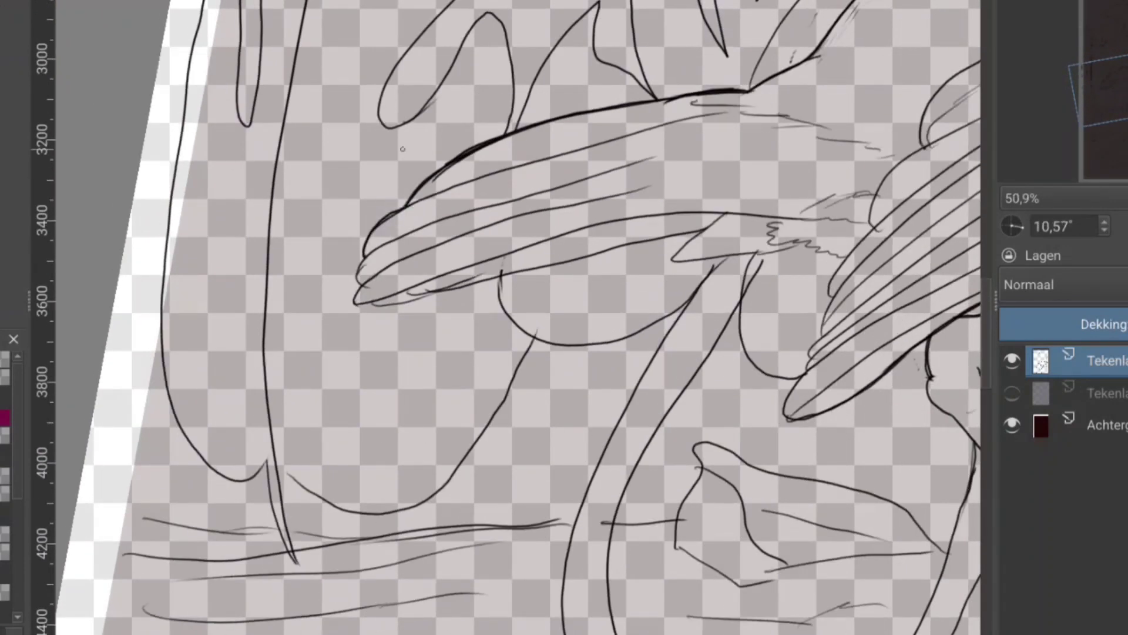
pyautogui.moveTo(402, 148); pyautogui.dragTo(270, 226)
pyautogui.moveTo(632, 337)
pyautogui.mouseDown()
pyautogui.moveTo(439, 90)
pyautogui.moveTo(438, 617)
pyautogui.mouseUp()
pyautogui.moveTo(437, 529); pyautogui.dragTo(437, 120)
pyautogui.moveTo(426, 182)
pyautogui.mouseDown()
pyautogui.moveTo(417, 367)
pyautogui.moveTo(340, 512)
pyautogui.moveTo(353, 497)
pyautogui.mouseUp()
pyautogui.moveTo(353, 546); pyautogui.dragTo(335, 607)
pyautogui.moveTo(361, 570); pyautogui.dragTo(341, 611)
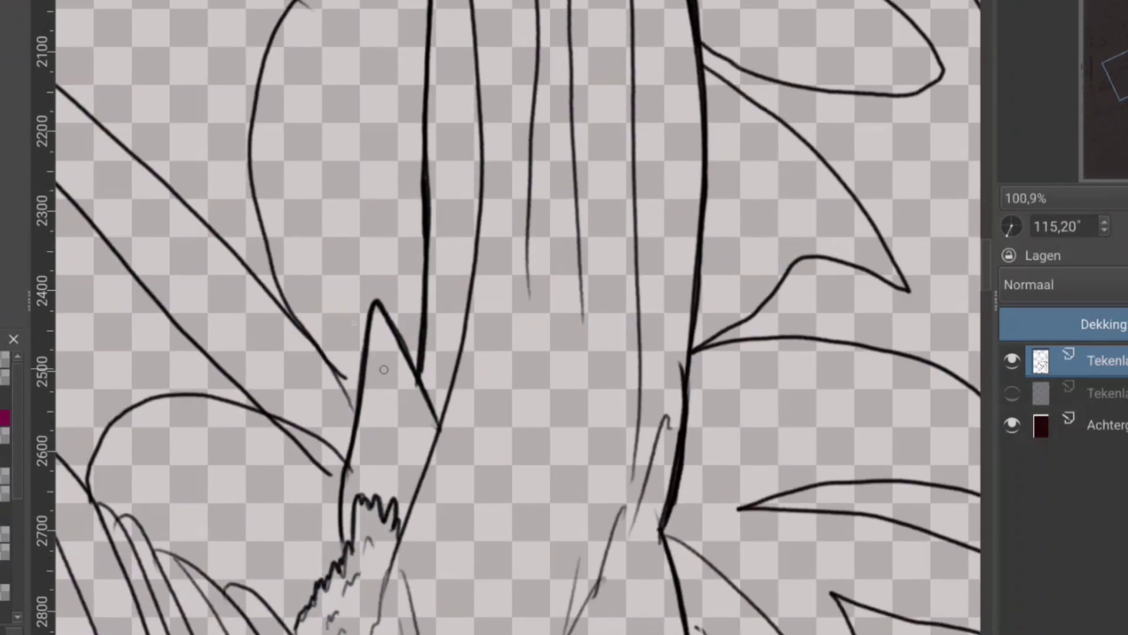
# Ink the long curved outlines of the upper monstera leaf lobes.
pyautogui.moveTo(302, 13)
pyautogui.mouseDown()
pyautogui.moveTo(404, 522)
pyautogui.moveTo(675, 429)
pyautogui.moveTo(668, 499)
pyautogui.moveTo(528, 353)
pyautogui.mouseUp()
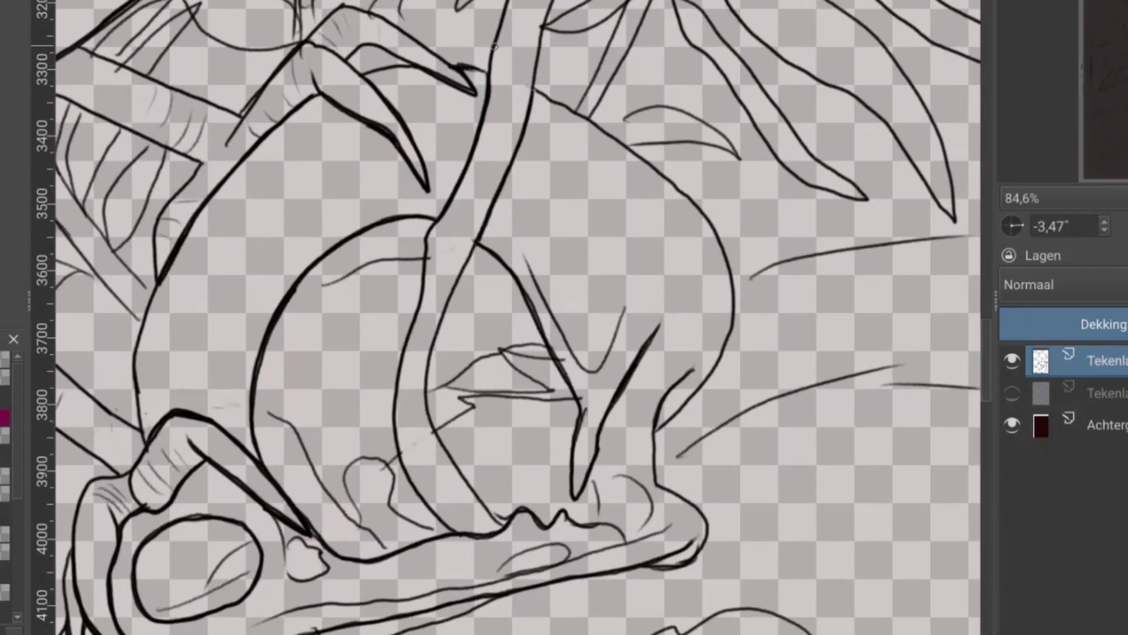
pyautogui.scroll(5, 495, 47)
pyautogui.scroll(10, 588, 265)
pyautogui.scroll(6, 663, 451)
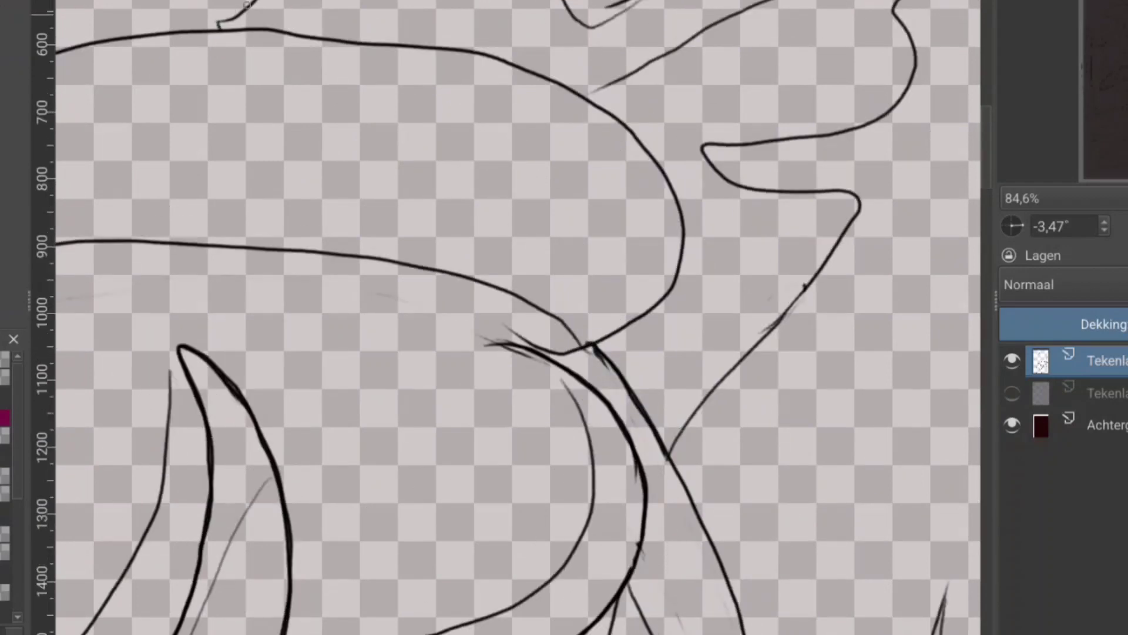
pyautogui.moveTo(247, 5)
pyautogui.mouseDown()
pyautogui.moveTo(411, 294)
pyautogui.moveTo(532, 65)
pyautogui.moveTo(491, 304)
pyautogui.moveTo(258, 402)
pyautogui.mouseUp()
pyautogui.scroll(-3, 411, 294)
pyautogui.moveTo(624, 79); pyautogui.dragTo(300, 494)
pyautogui.scroll(-3, 627, 337)
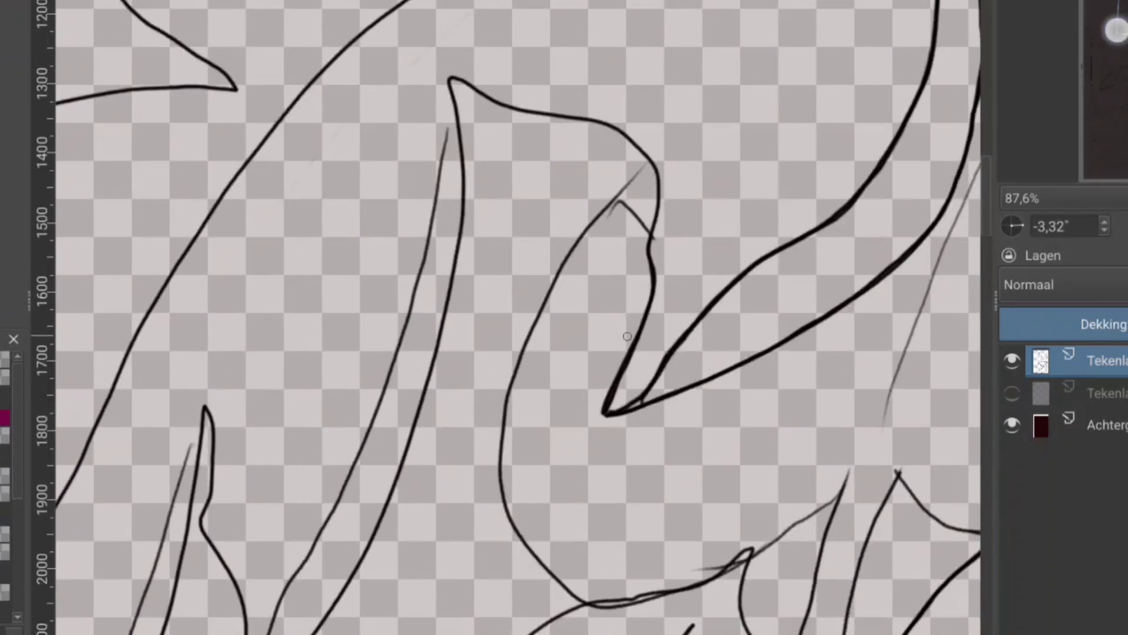
pyautogui.scroll(-3, 627, 336)
pyautogui.moveTo(483, 92)
pyautogui.mouseDown()
pyautogui.moveTo(415, 335)
pyautogui.moveTo(294, 596)
pyautogui.mouseUp()
pyautogui.scroll(-3, 464, 329)
pyautogui.moveTo(569, 282); pyautogui.dragTo(508, 411)
pyautogui.moveTo(488, 92)
pyautogui.mouseDown()
pyautogui.moveTo(341, 445)
pyautogui.moveTo(176, 547)
pyautogui.mouseUp()
pyautogui.scroll(-3, 511, 268)
# Ink one short extra stroke inside the bird skull beneath the claws.
pyautogui.scroll(-5, 486, 274)
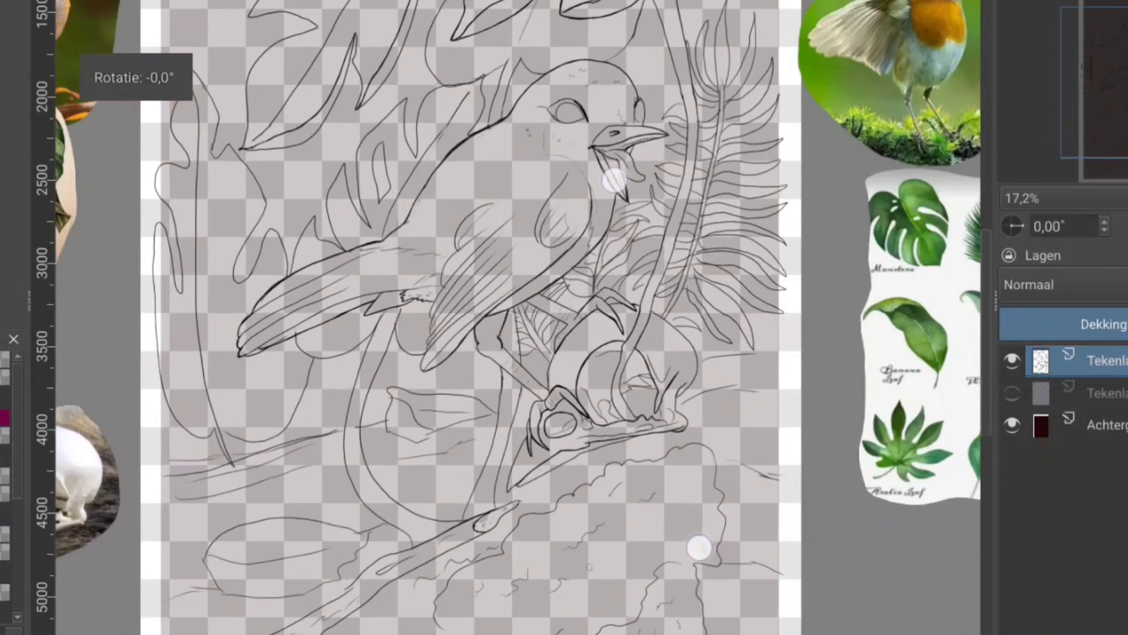
pyautogui.scroll(5, 485, 274)
pyautogui.moveTo(372, 303); pyautogui.dragTo(402, 265)
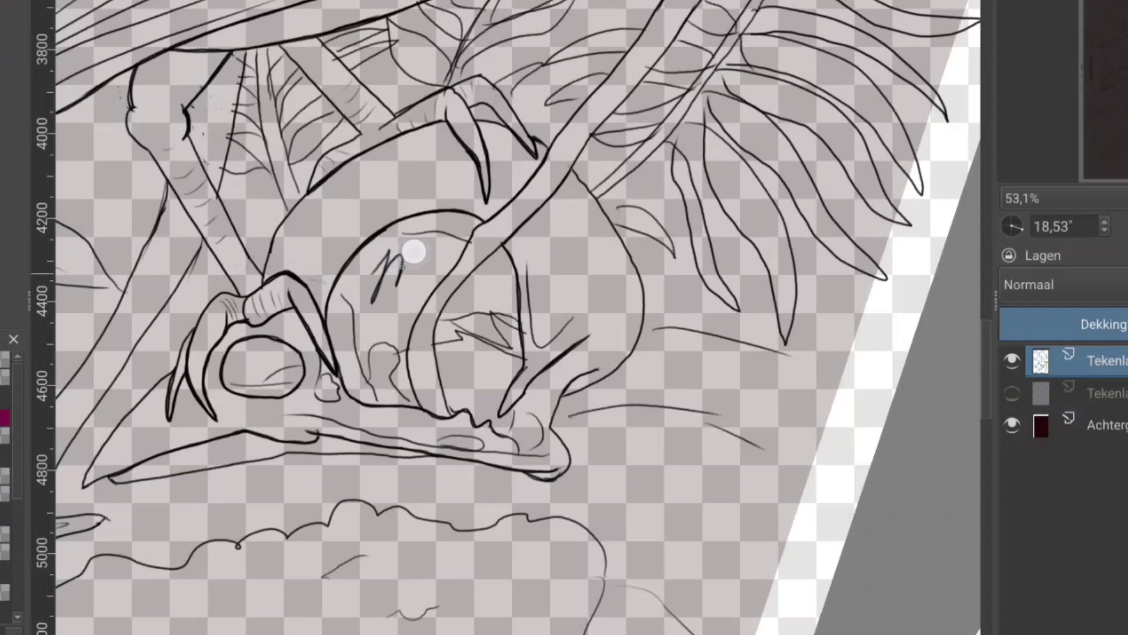